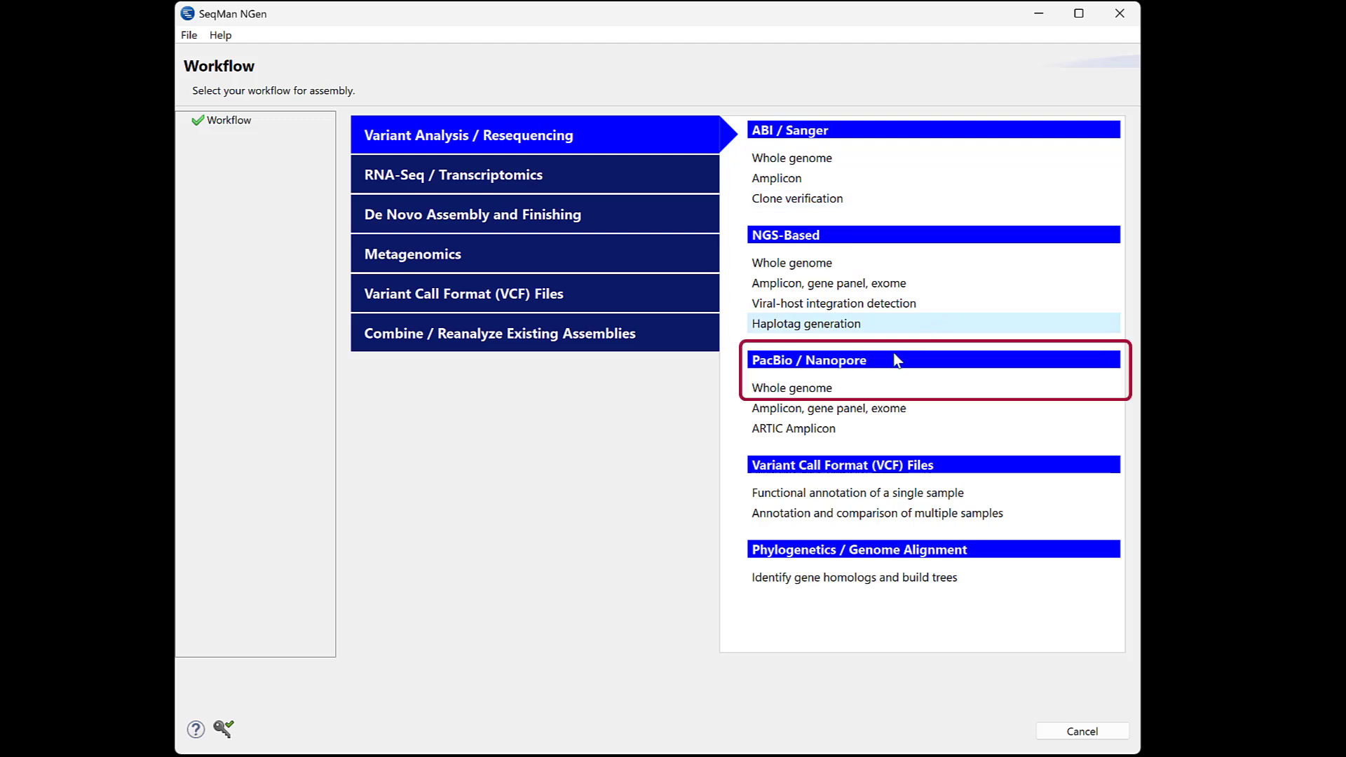
Step: Start a PacBio / Nanopore whole genome workflow and use the downloadable Drosophila melanogaster genome package as the reference sequence
click(801, 389)
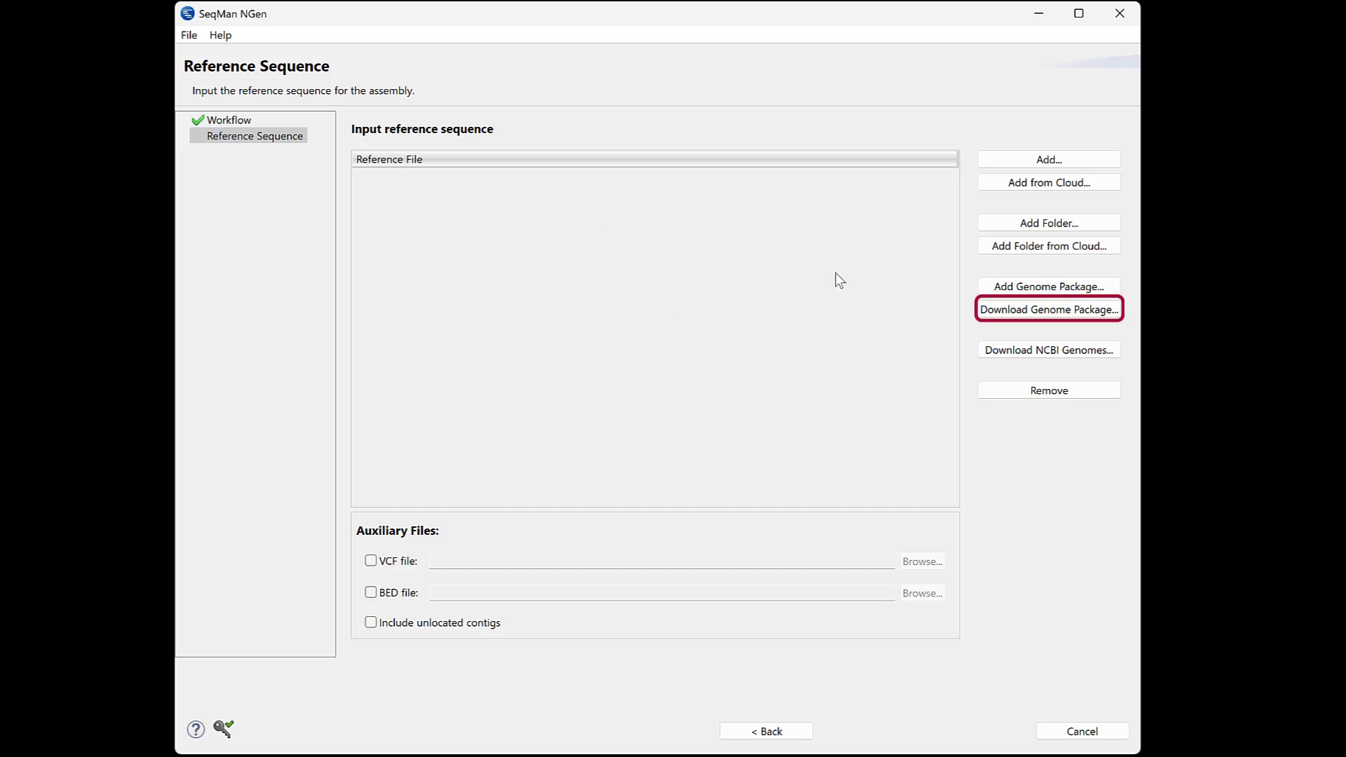
click(1033, 312)
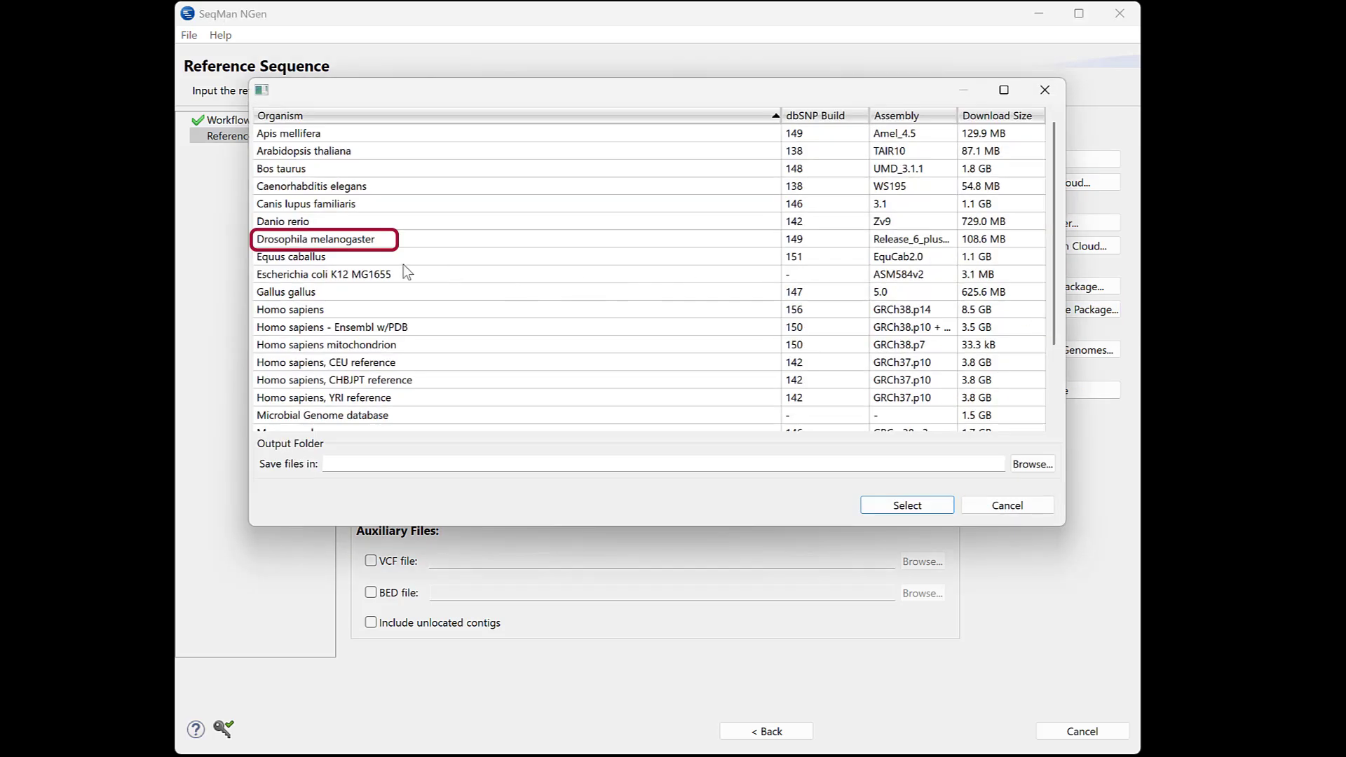
click(309, 242)
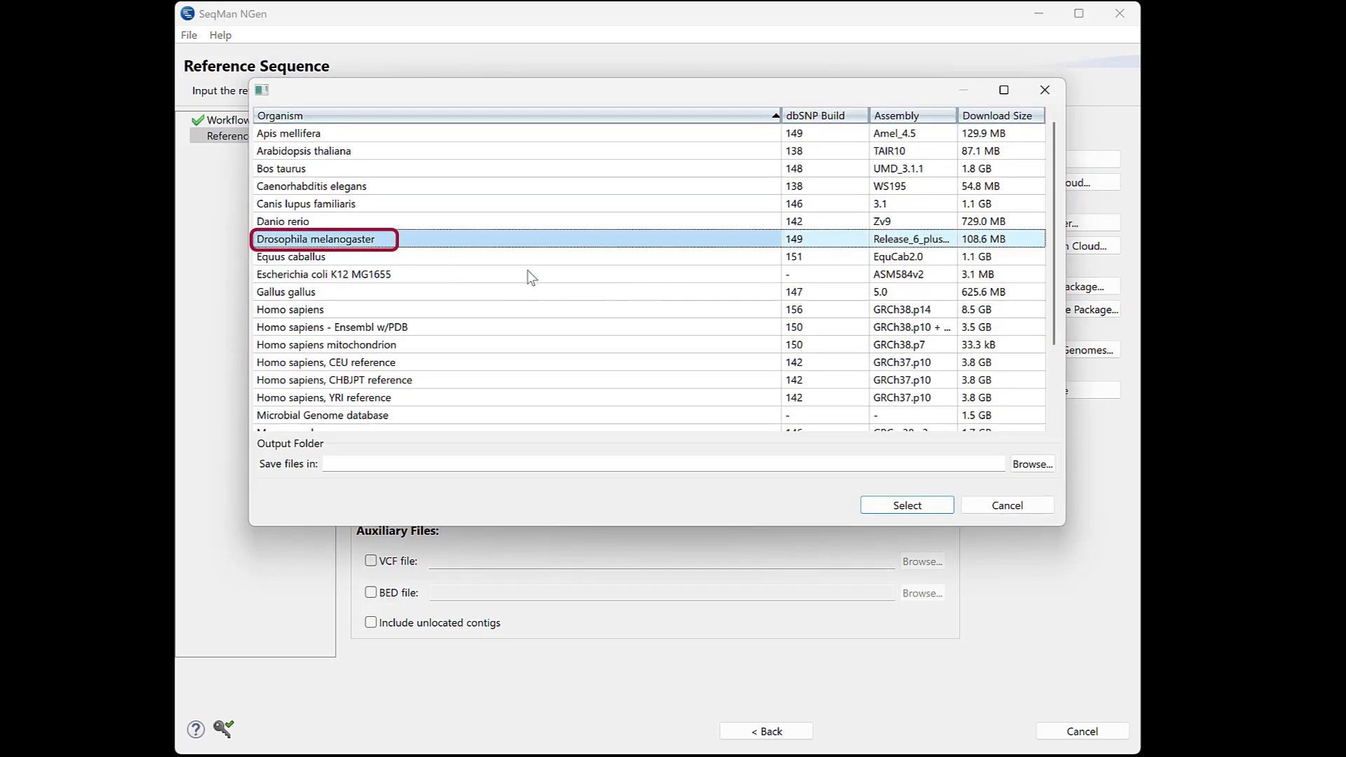
click(904, 506)
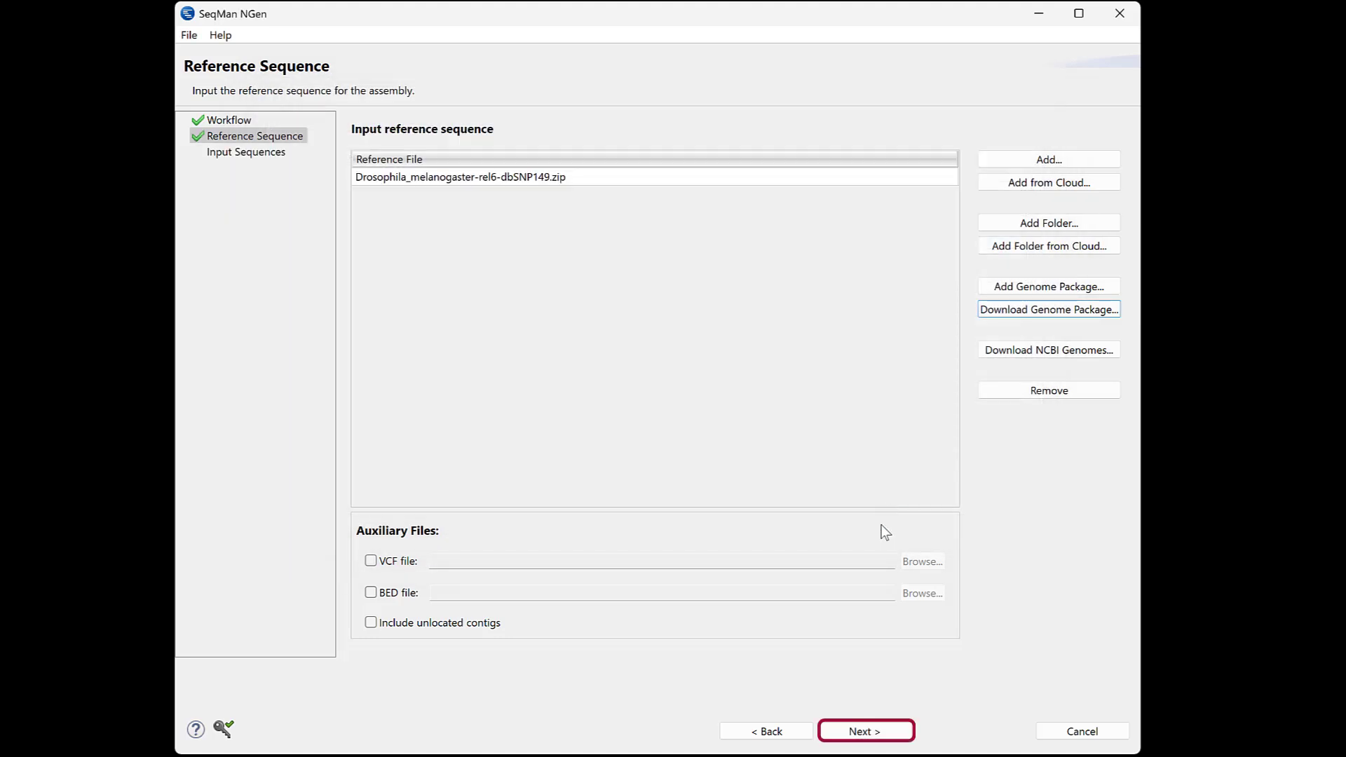
click(893, 733)
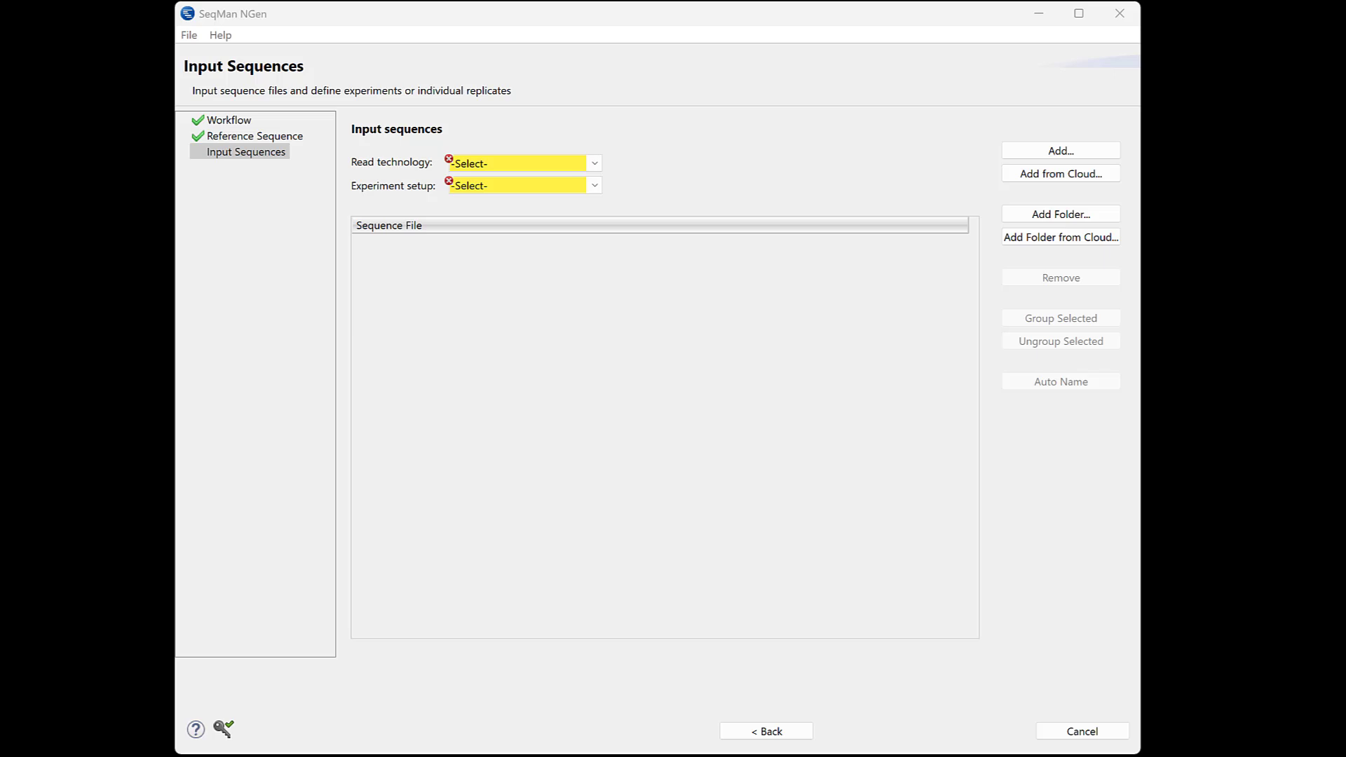
Step: Add SRR10238607.fastq from the Hifi 2 data folder as the input sequence file
drag(1345, 196, 615, 356)
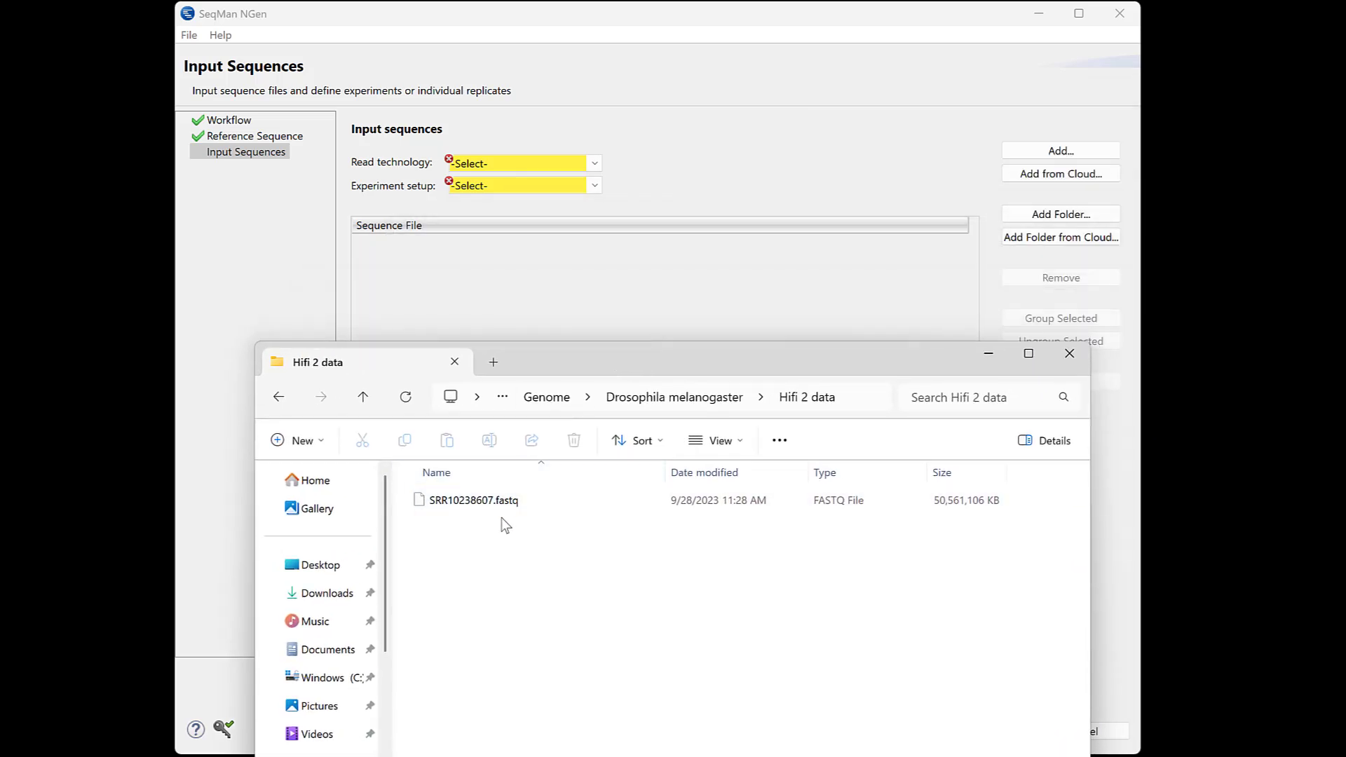
drag(473, 506, 605, 275)
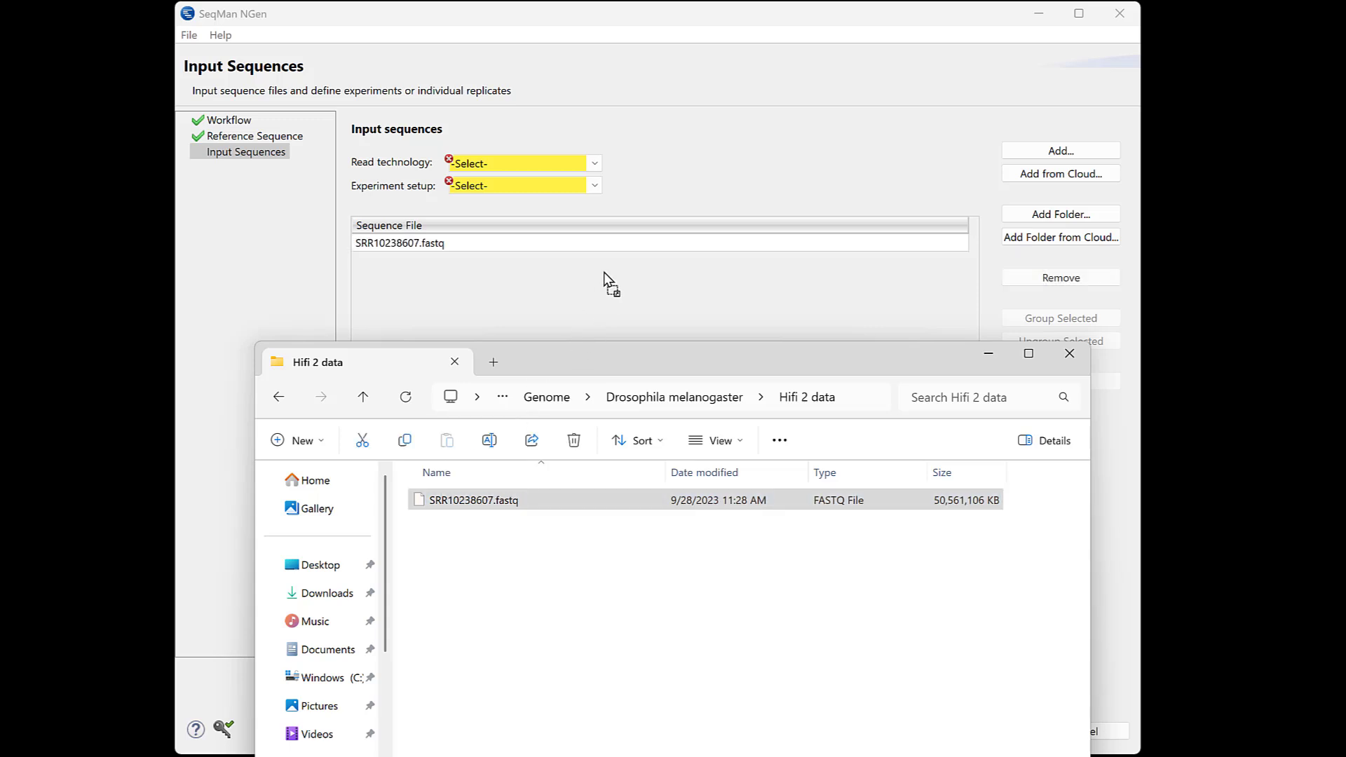
click(1069, 354)
Step: Set the read technology to PacBio HiFi and the experiment setup to Single sample
click(596, 164)
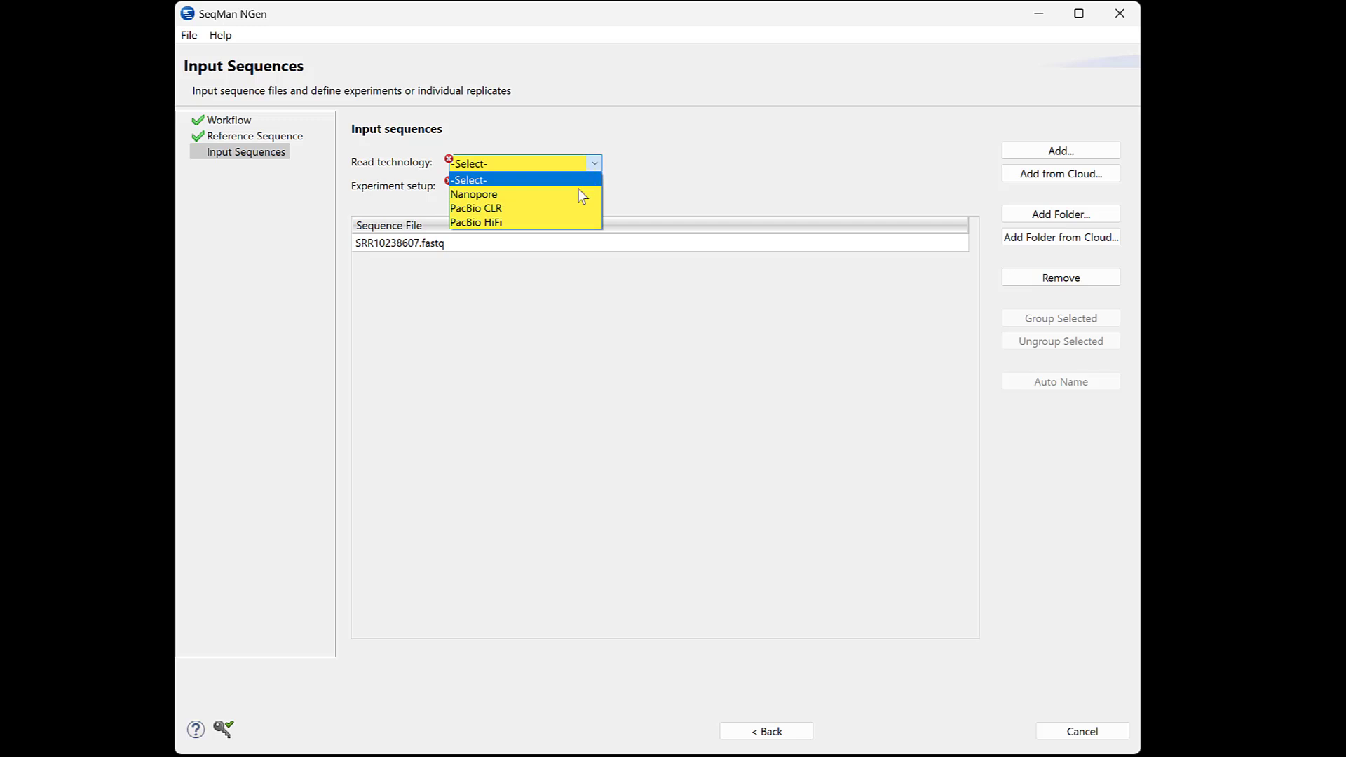
click(559, 223)
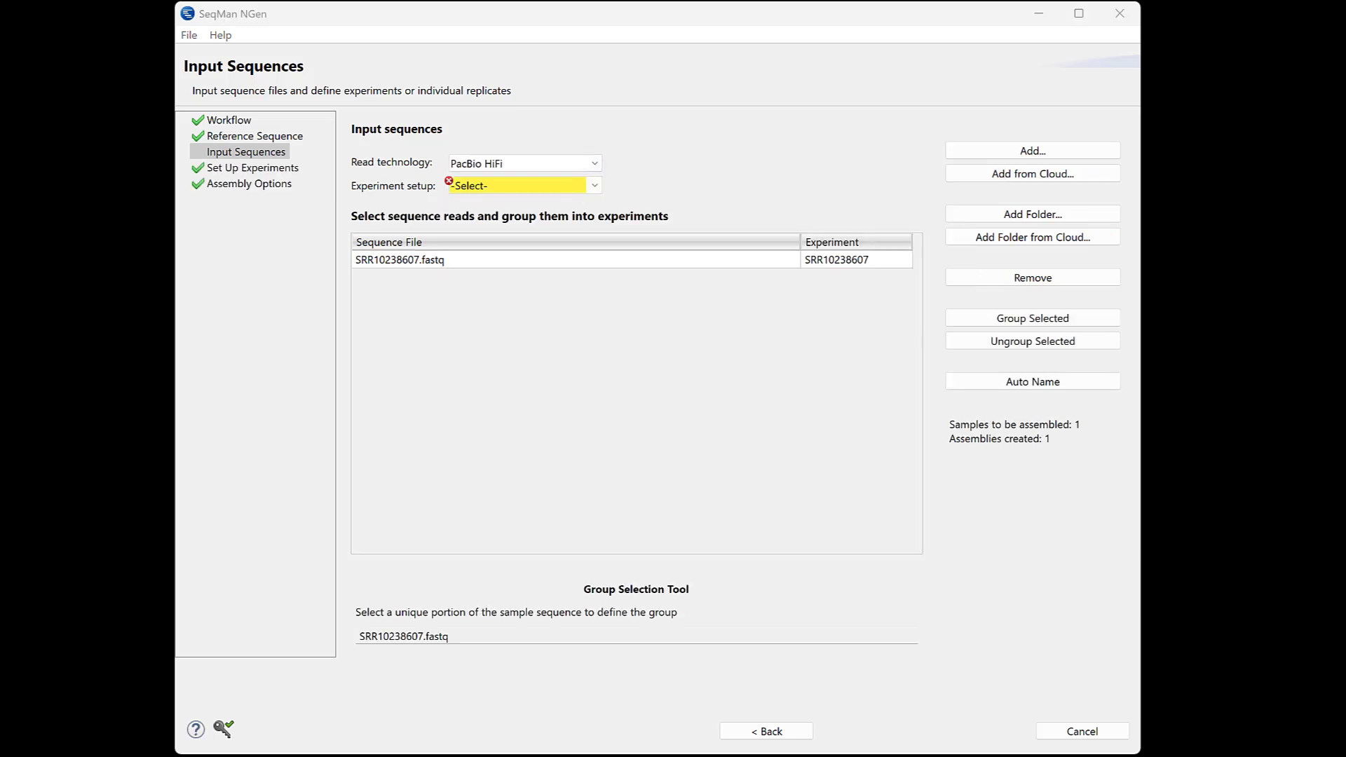
click(594, 185)
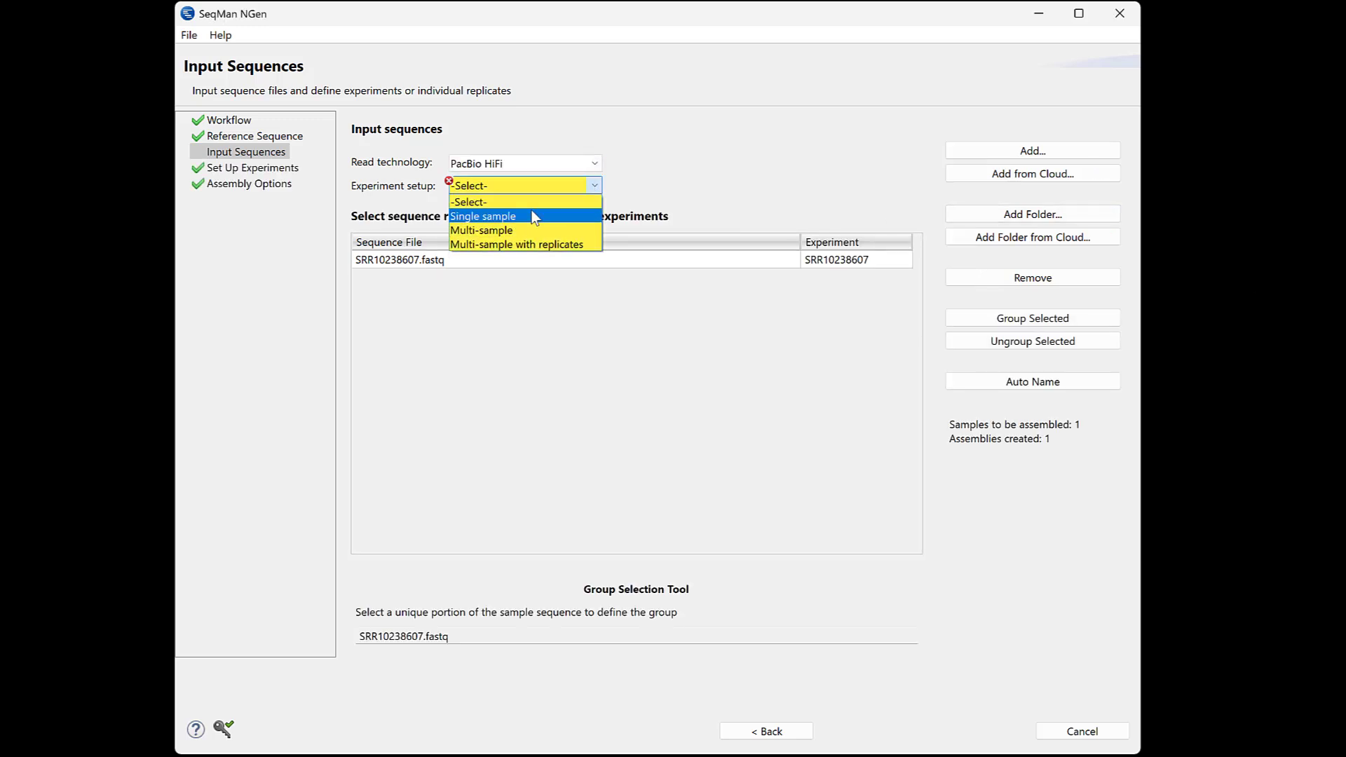
click(531, 218)
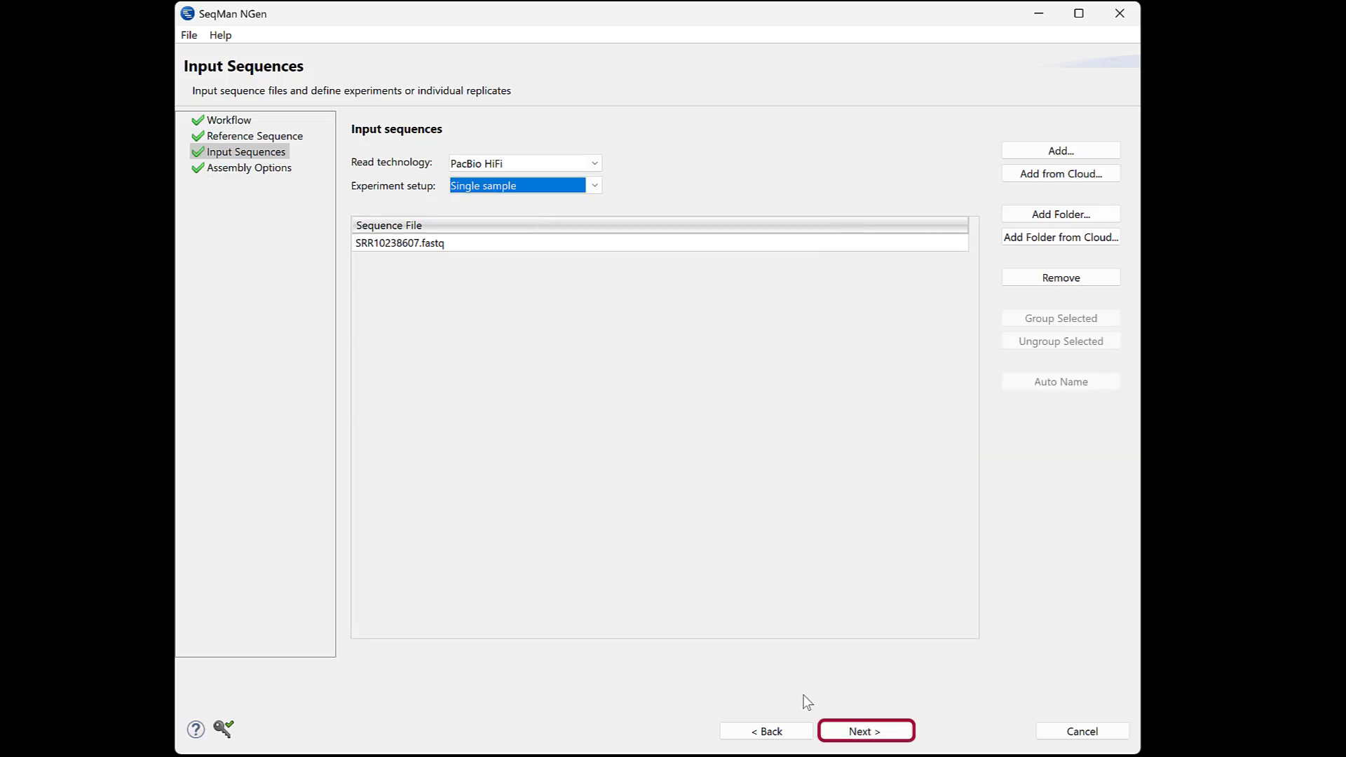
click(891, 734)
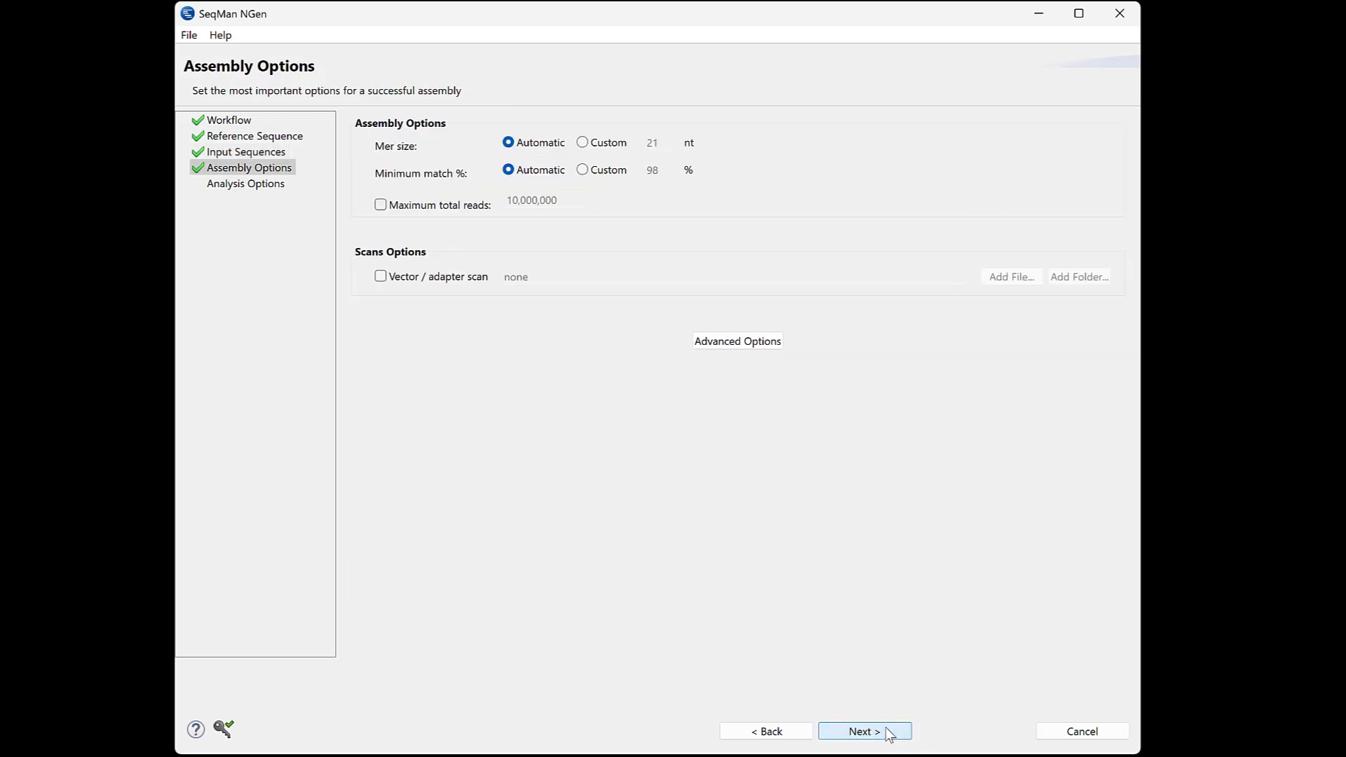
Step: Accept the default assembly options and set variant detection to Diploid - Phased with gender Male
click(894, 737)
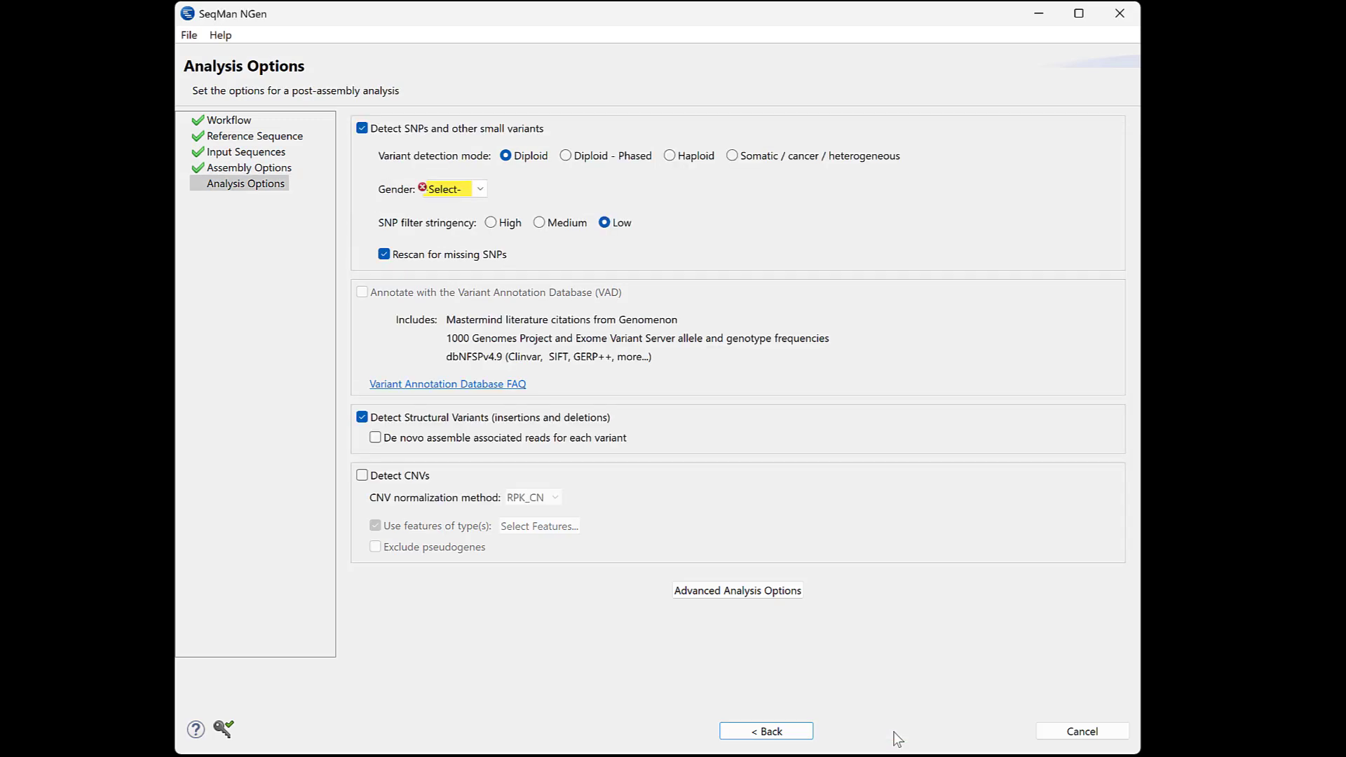
click(562, 161)
click(480, 189)
click(479, 235)
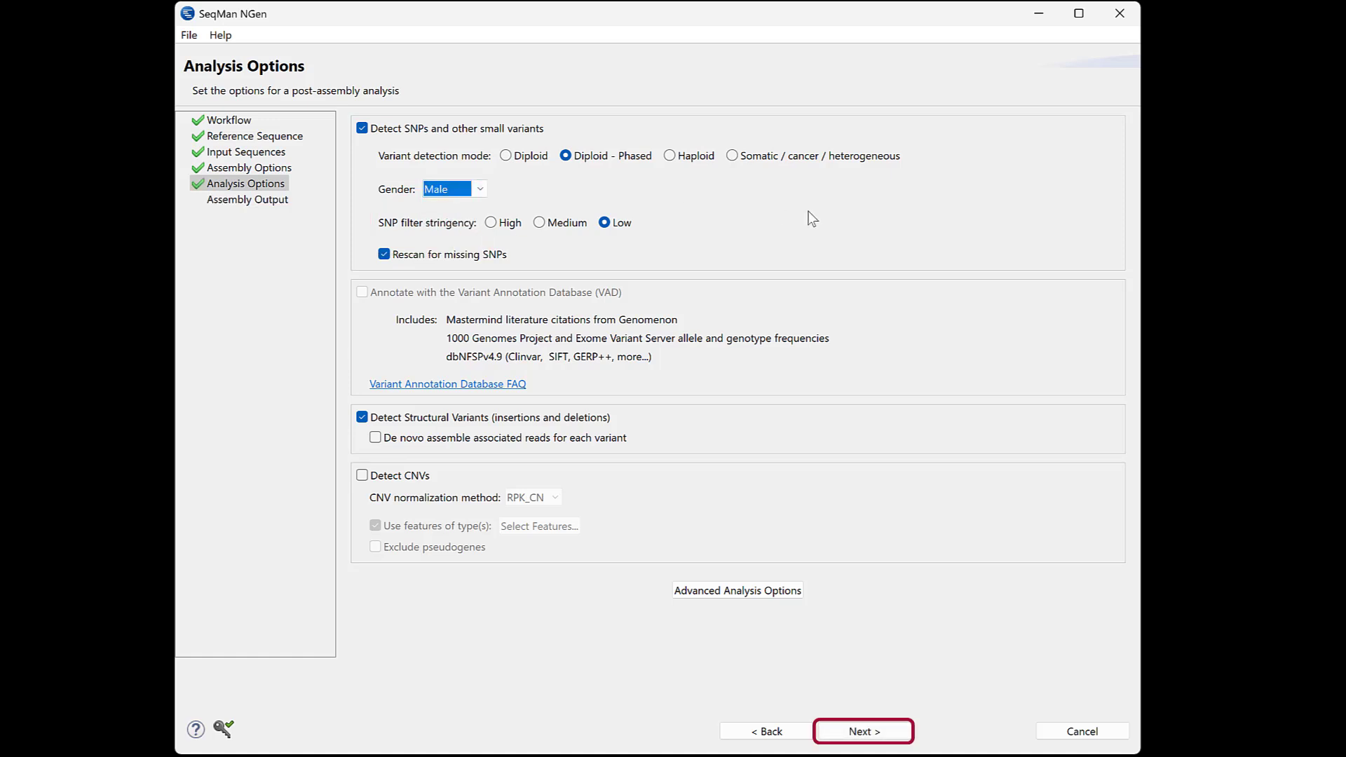
key(Return)
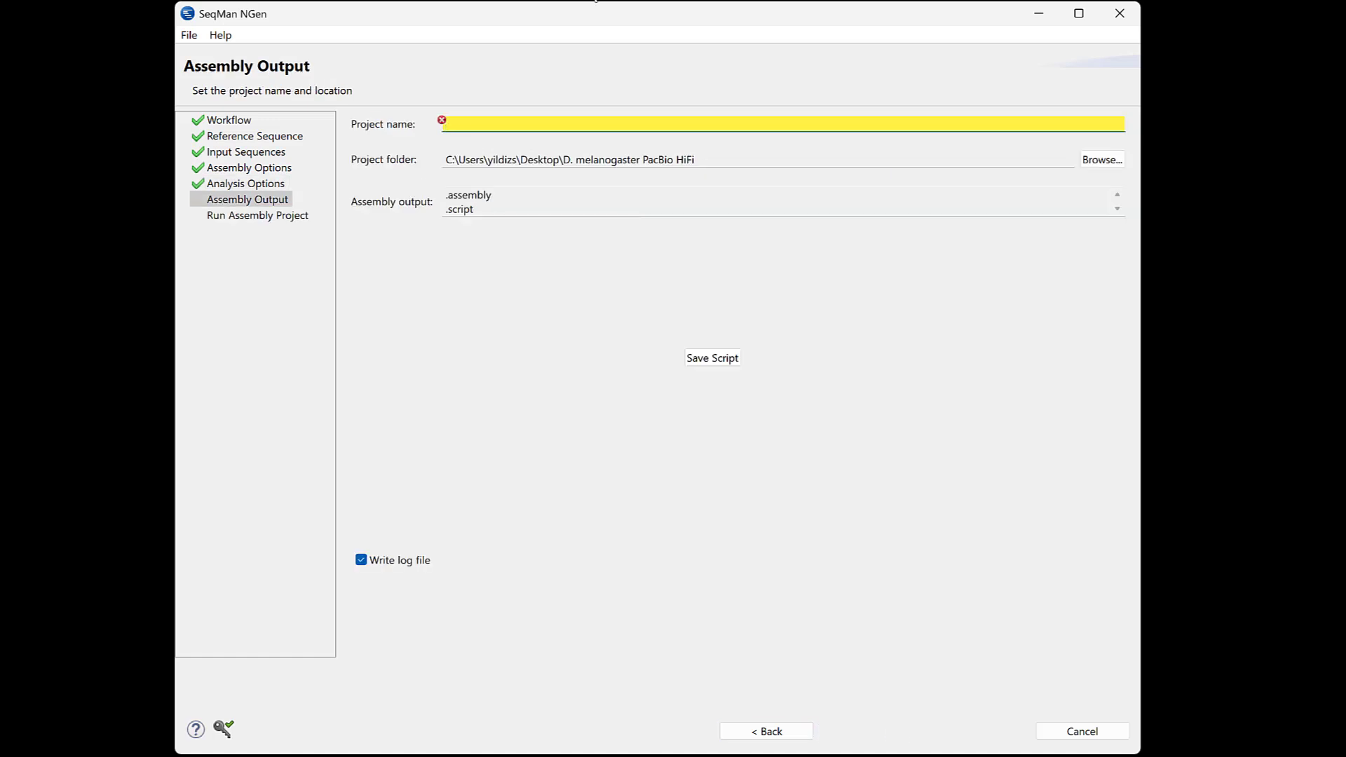
Step: Name the project "D. melanogaster phased example" and run the assembly on this computer
text(D. m)
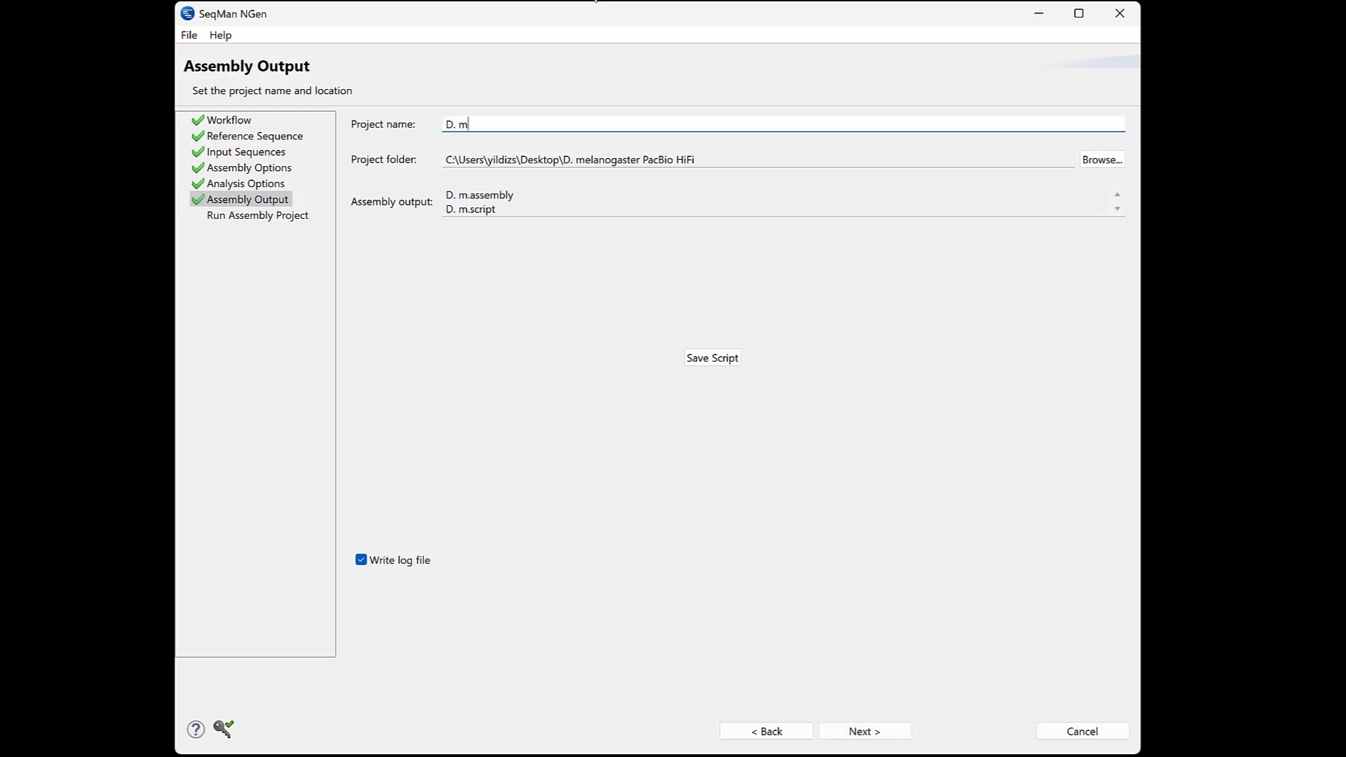
text(elanogaster phased example)
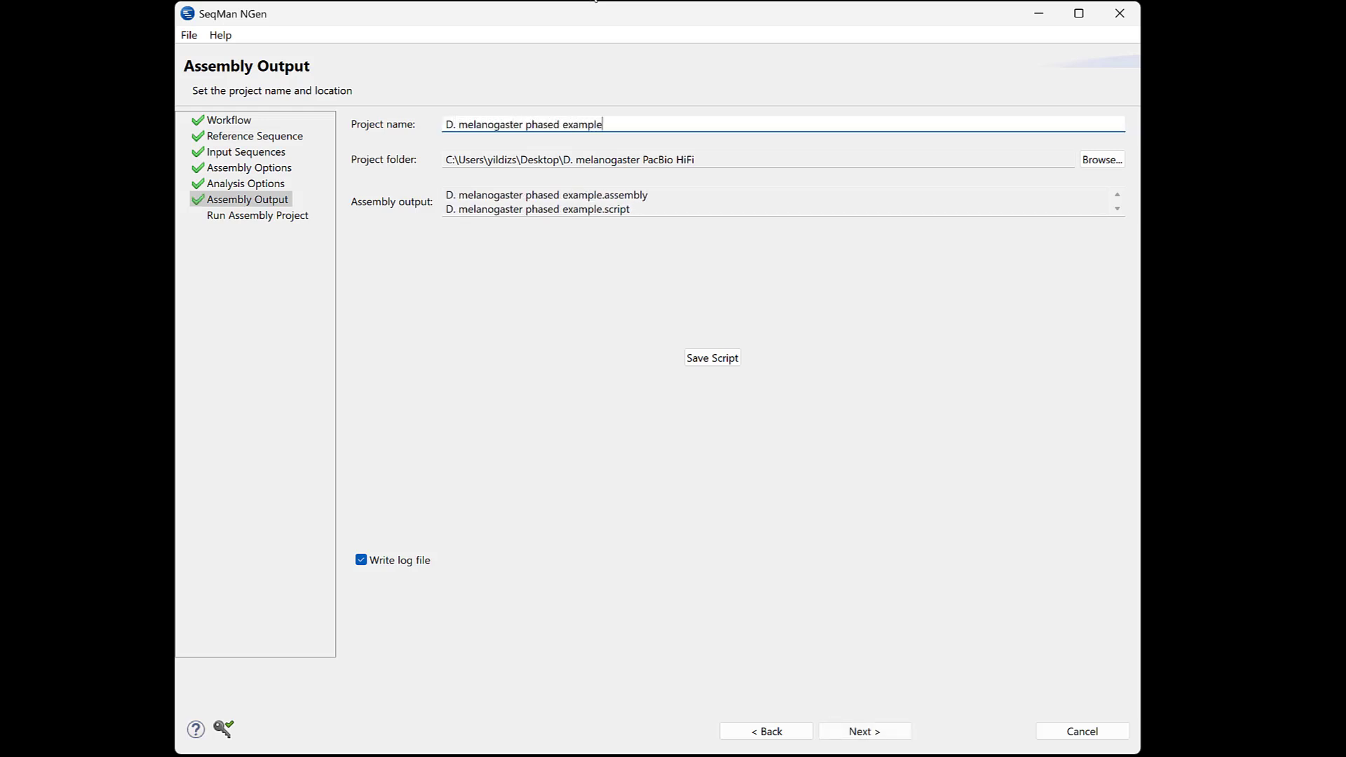
click(867, 734)
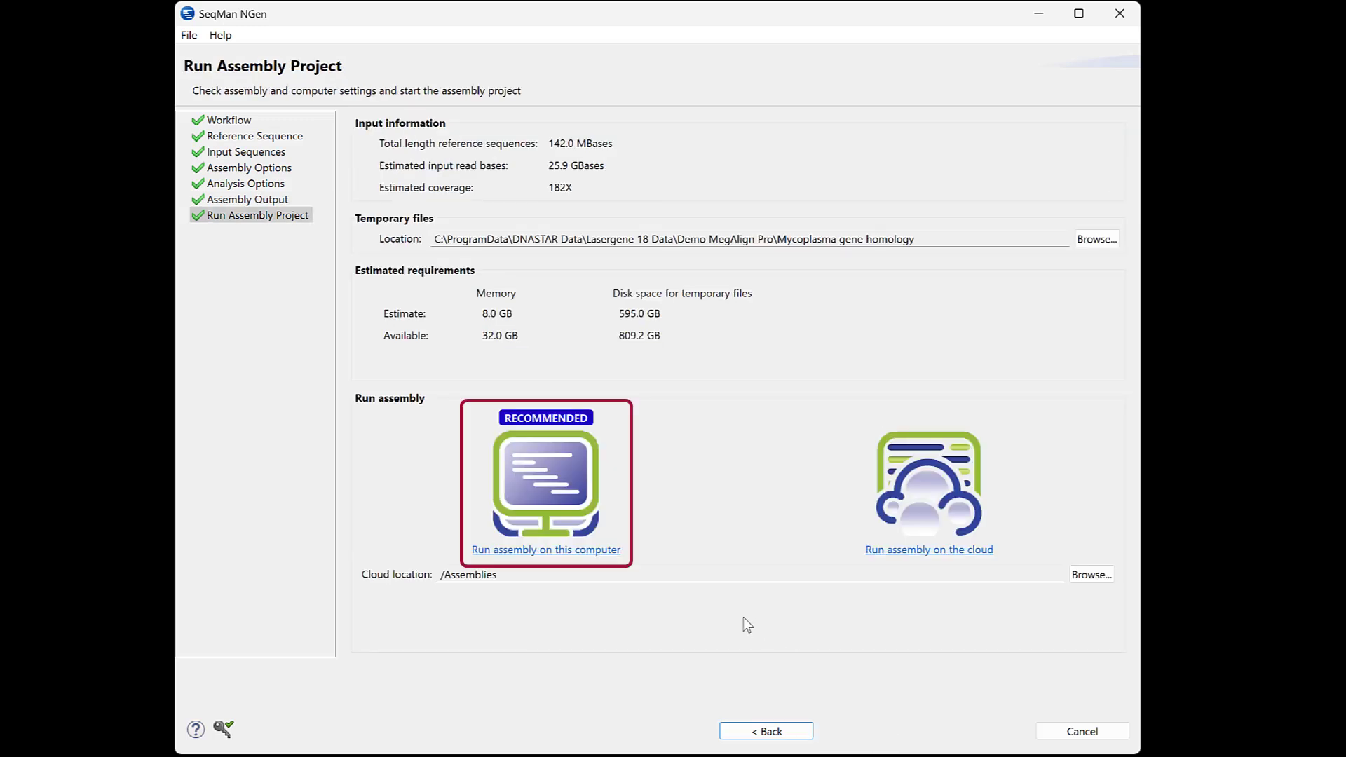
click(560, 550)
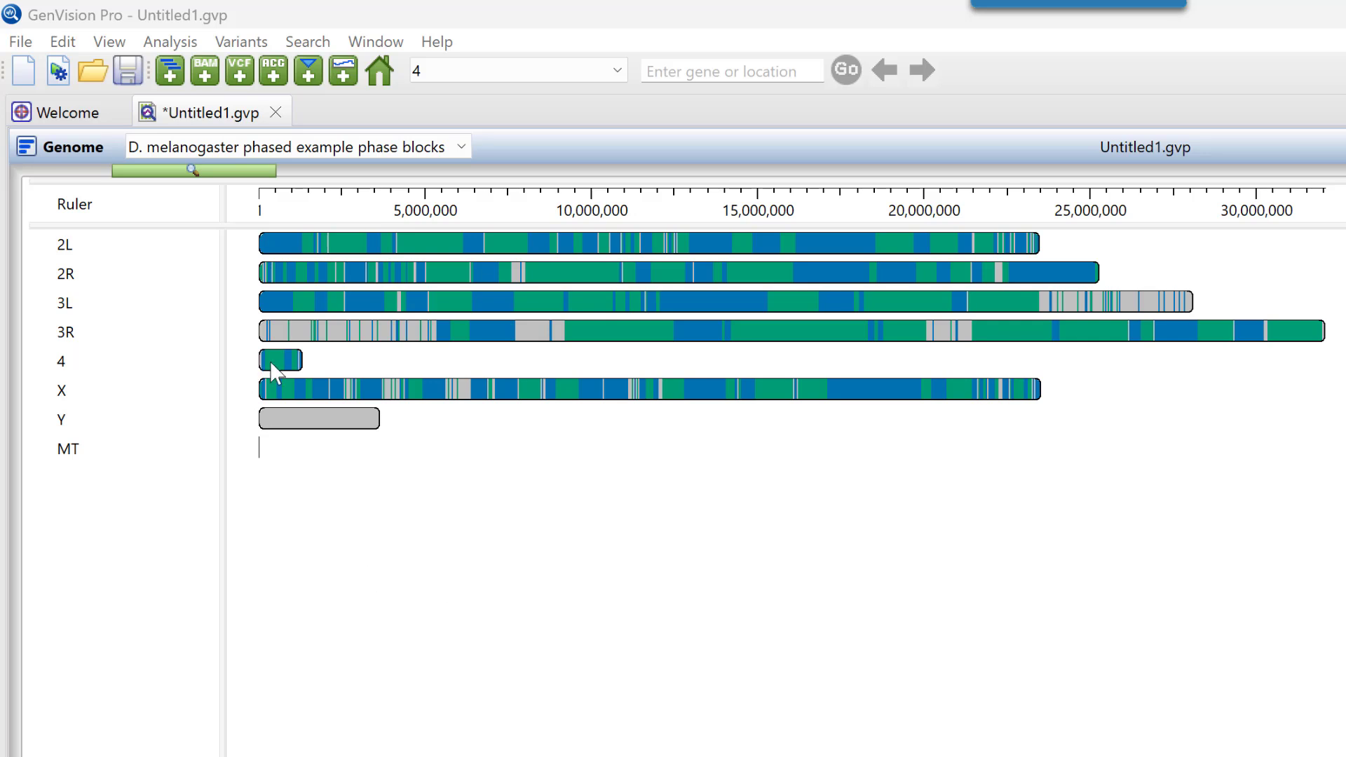
Step: Open the large green phase block of chromosome 4 in GenVision Pro's analysis view and inspect its aligned reads at nucleotide level
double_click(287, 364)
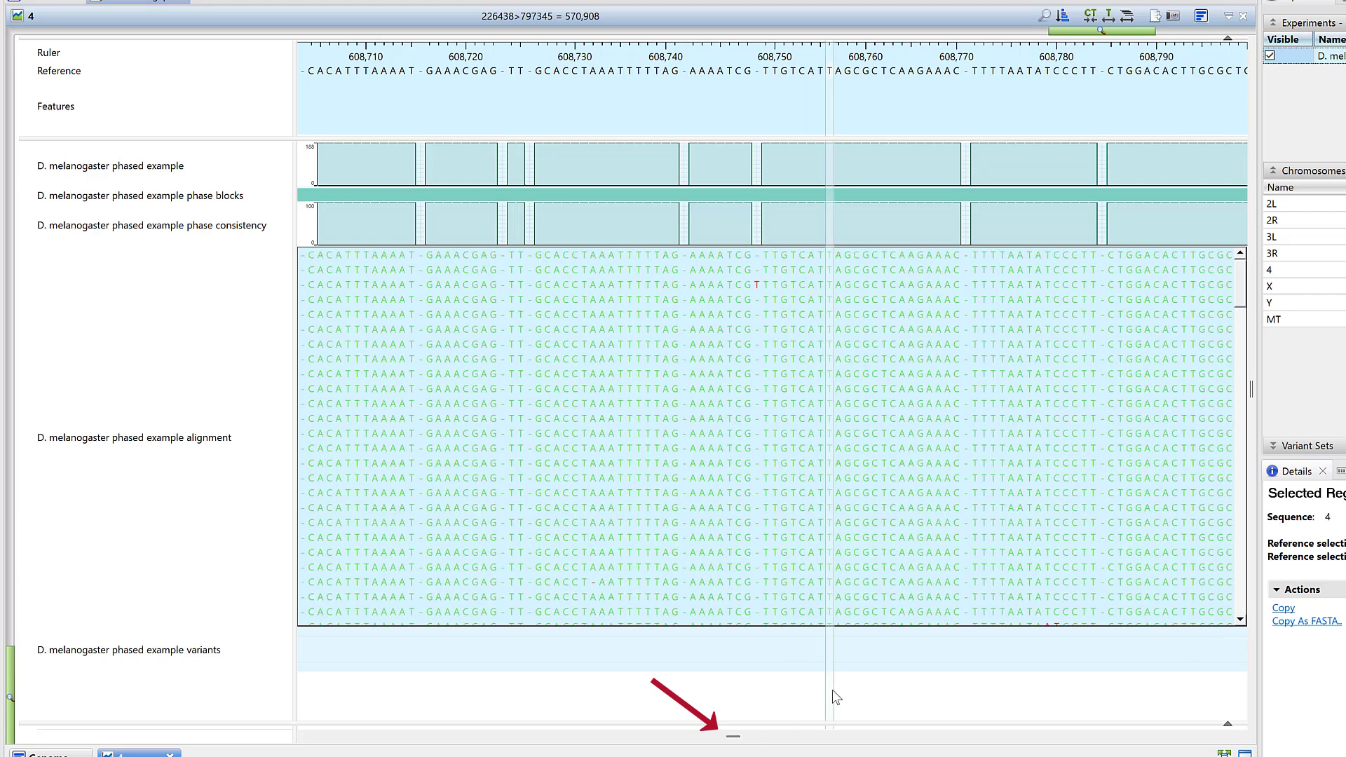
click(834, 696)
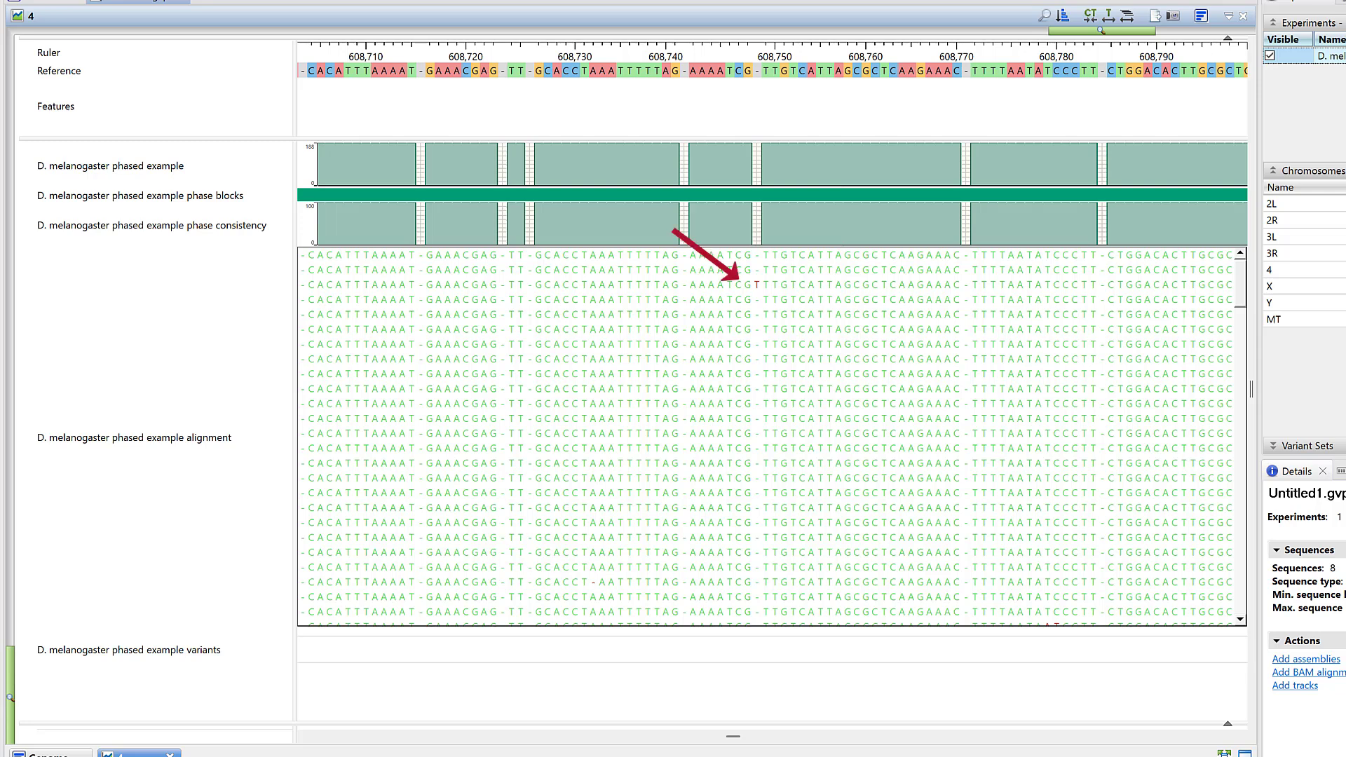
click(1241, 738)
drag(1241, 737, 1241, 738)
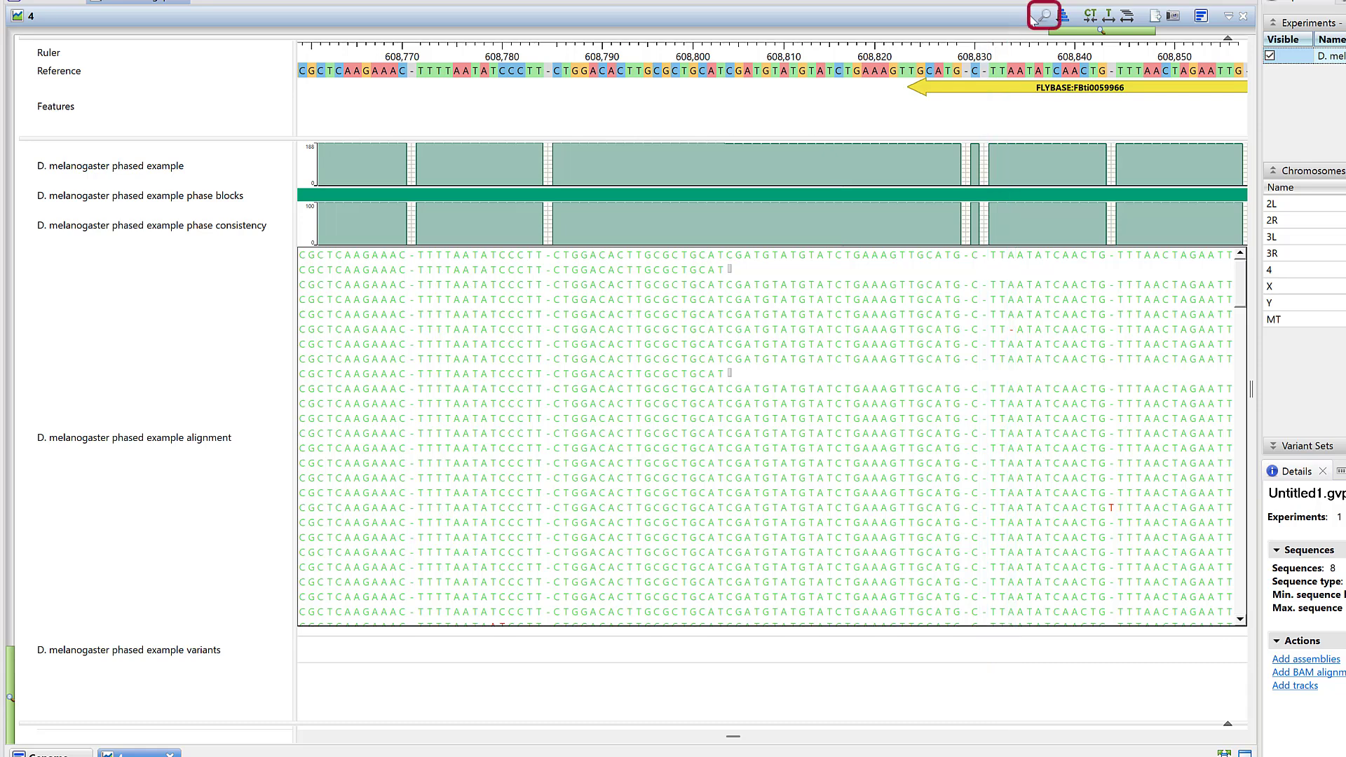
Step: Find the next variant on chromosome 4 and examine the phased reads aligned at that position for both haplotypes
click(1044, 15)
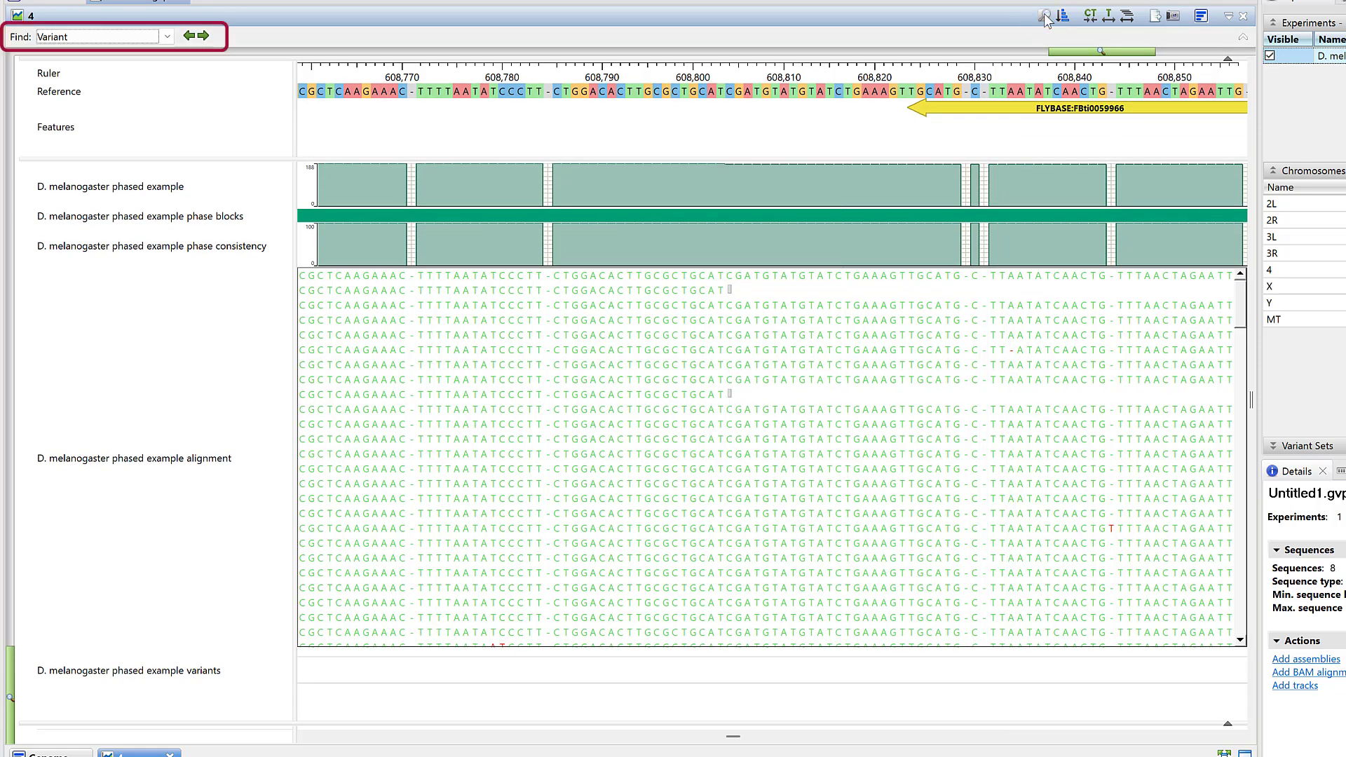
click(203, 36)
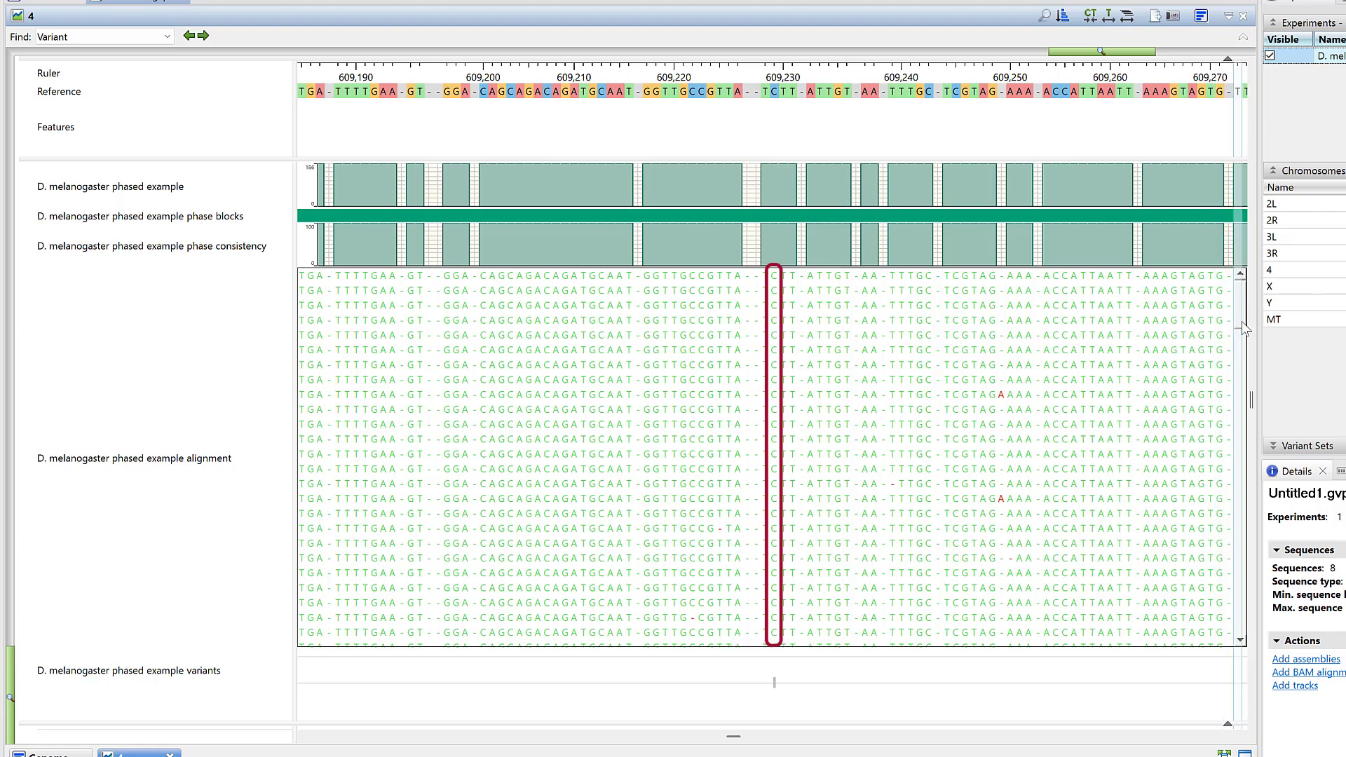
click(1242, 343)
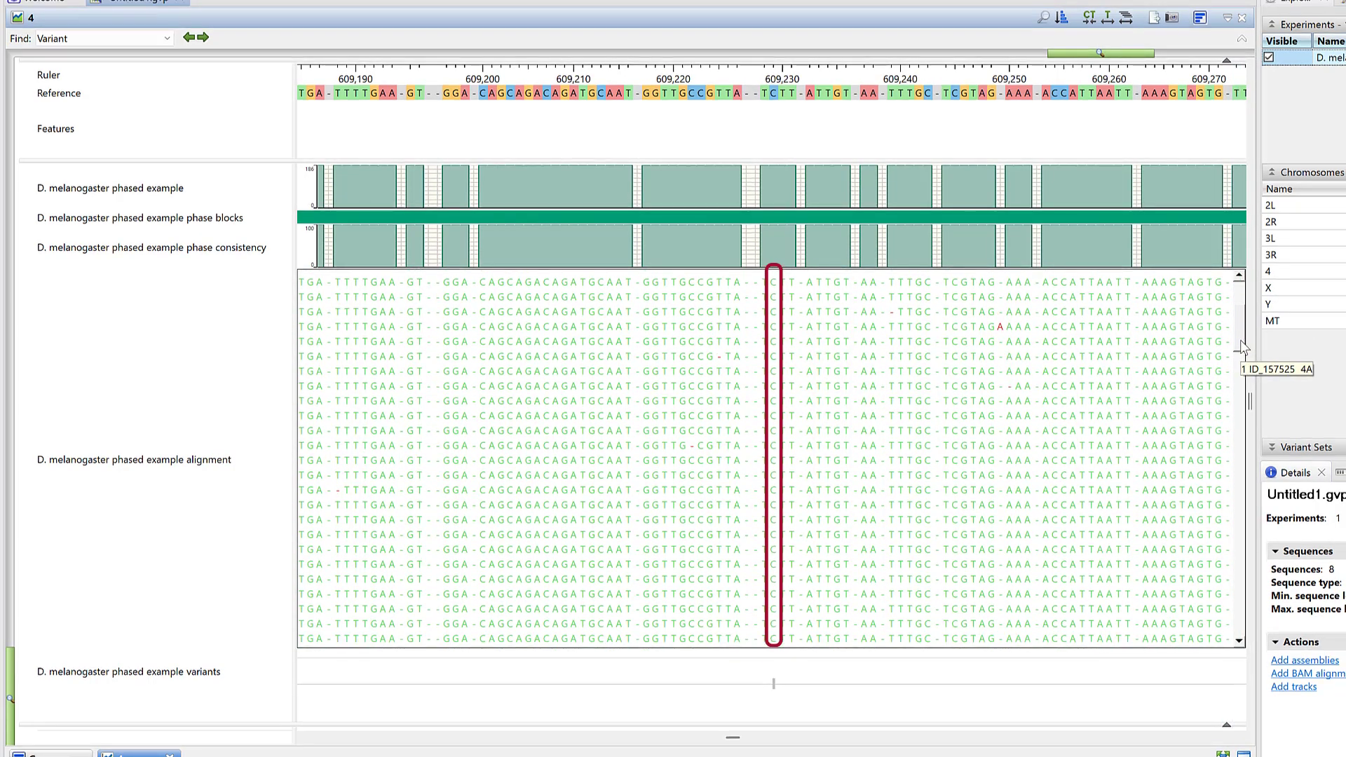
click(1242, 359)
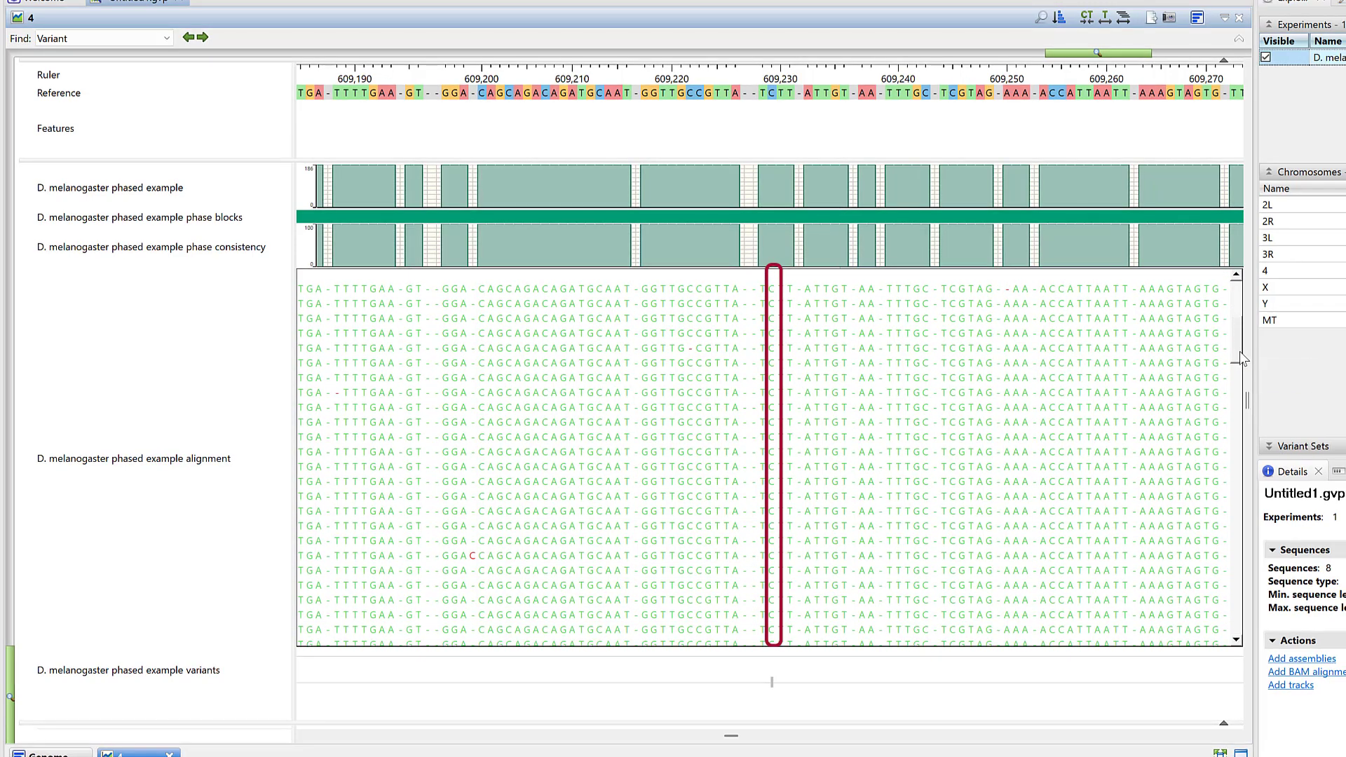
scroll(1242, 359, down, 2)
scroll(1246, 373, down, 2)
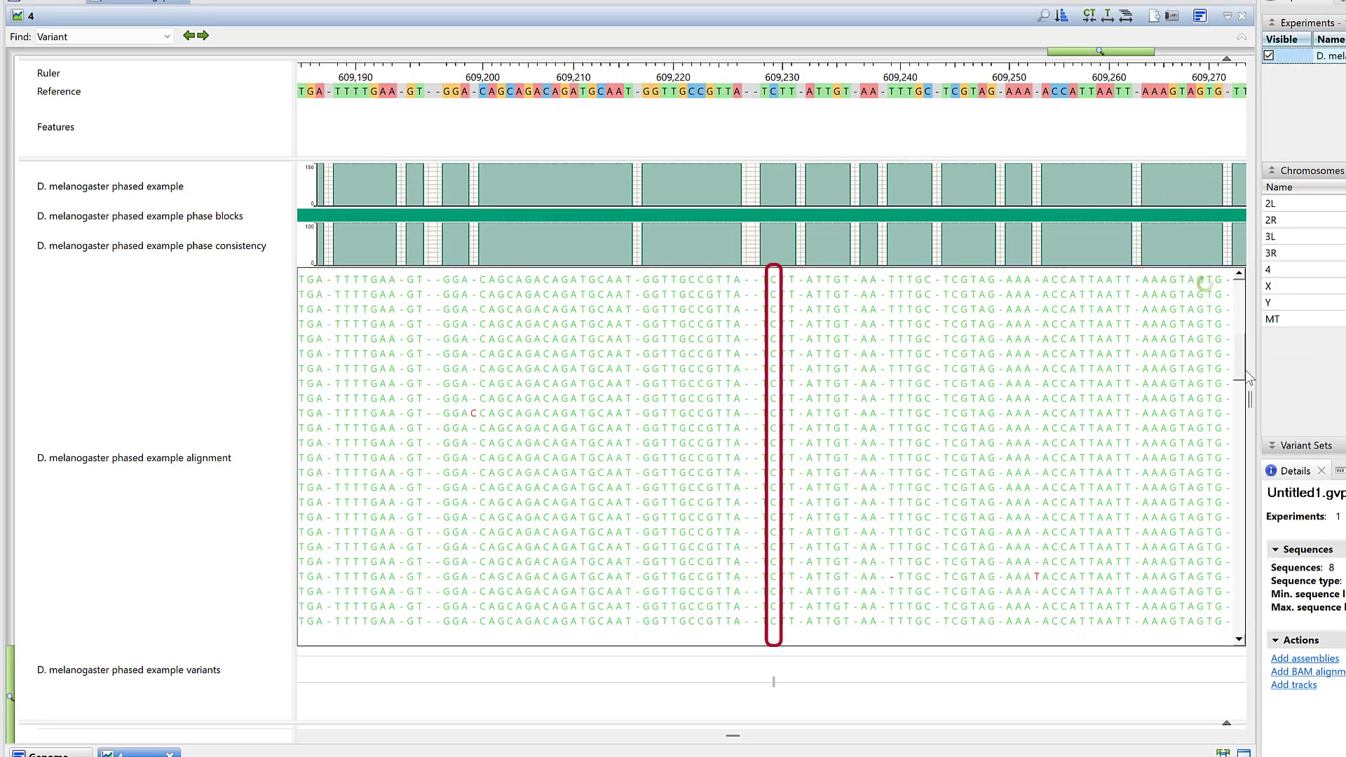
scroll(1246, 372, down, 4)
scroll(1254, 414, down, 1)
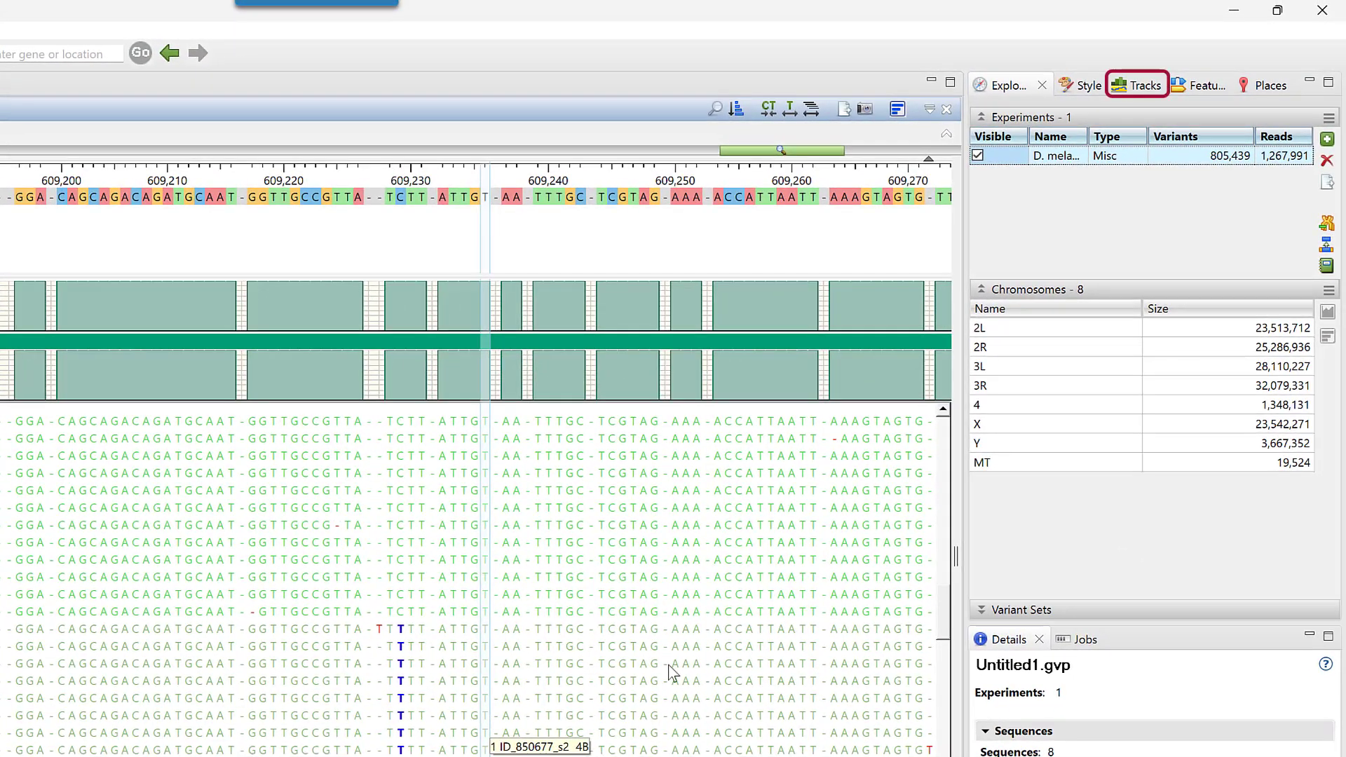
Step: Show the track options for the D. melanogaster phased example alignment, including its phased read colors for odd and even blocks
click(1140, 90)
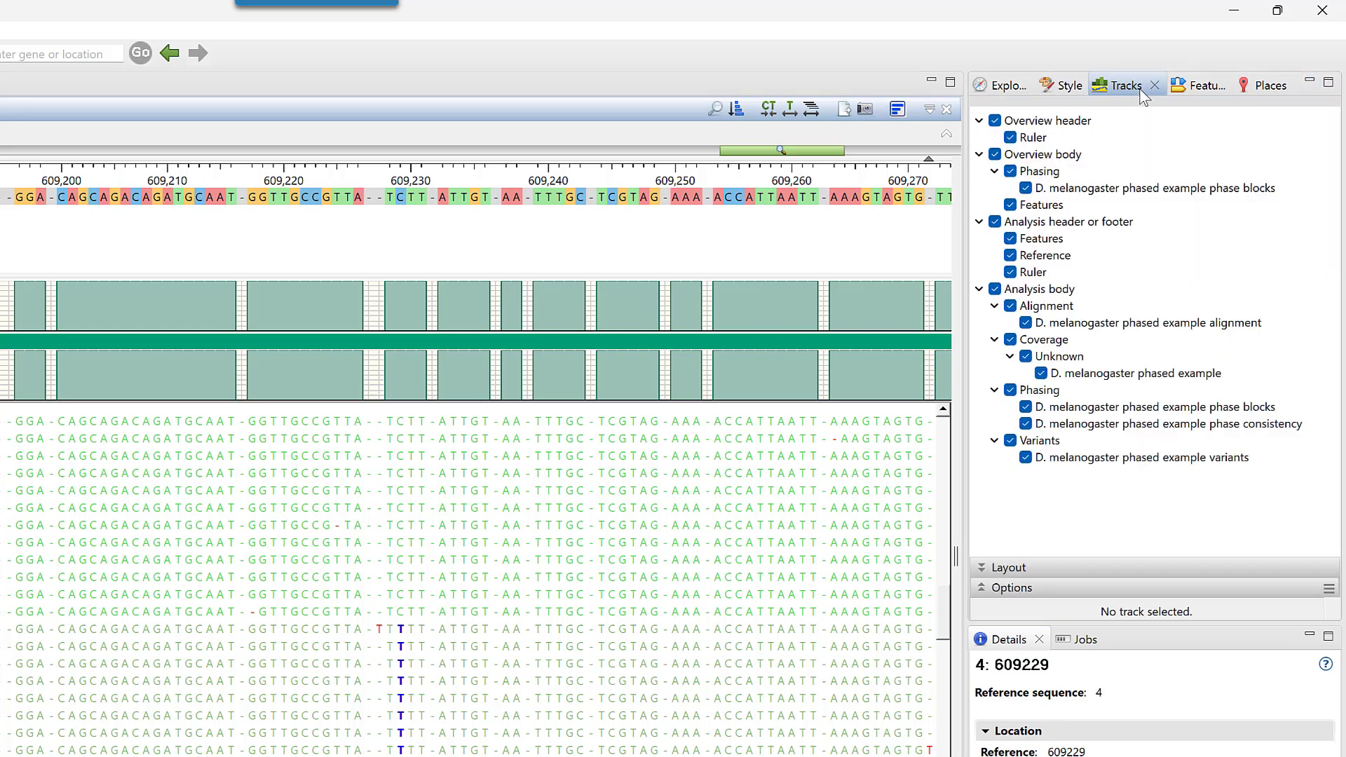
click(1115, 323)
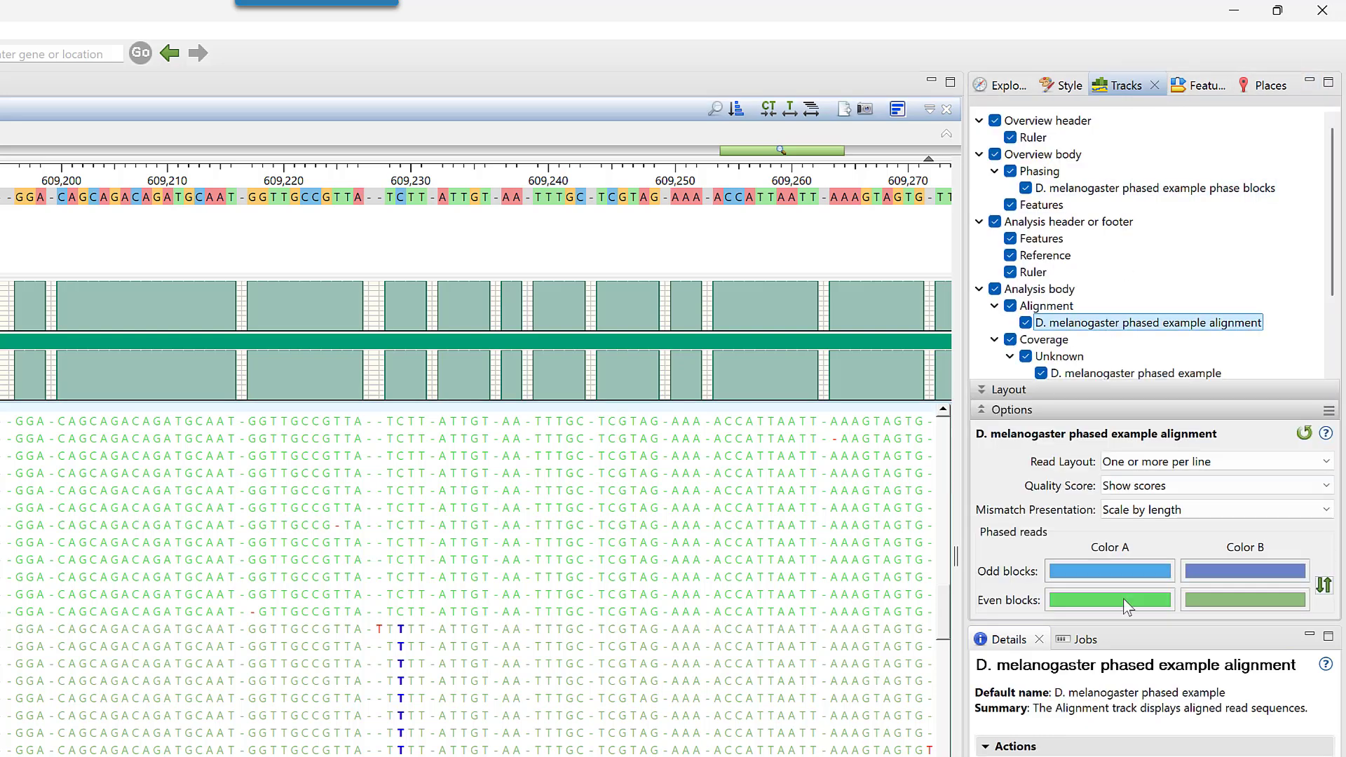
drag(1125, 621, 1124, 715)
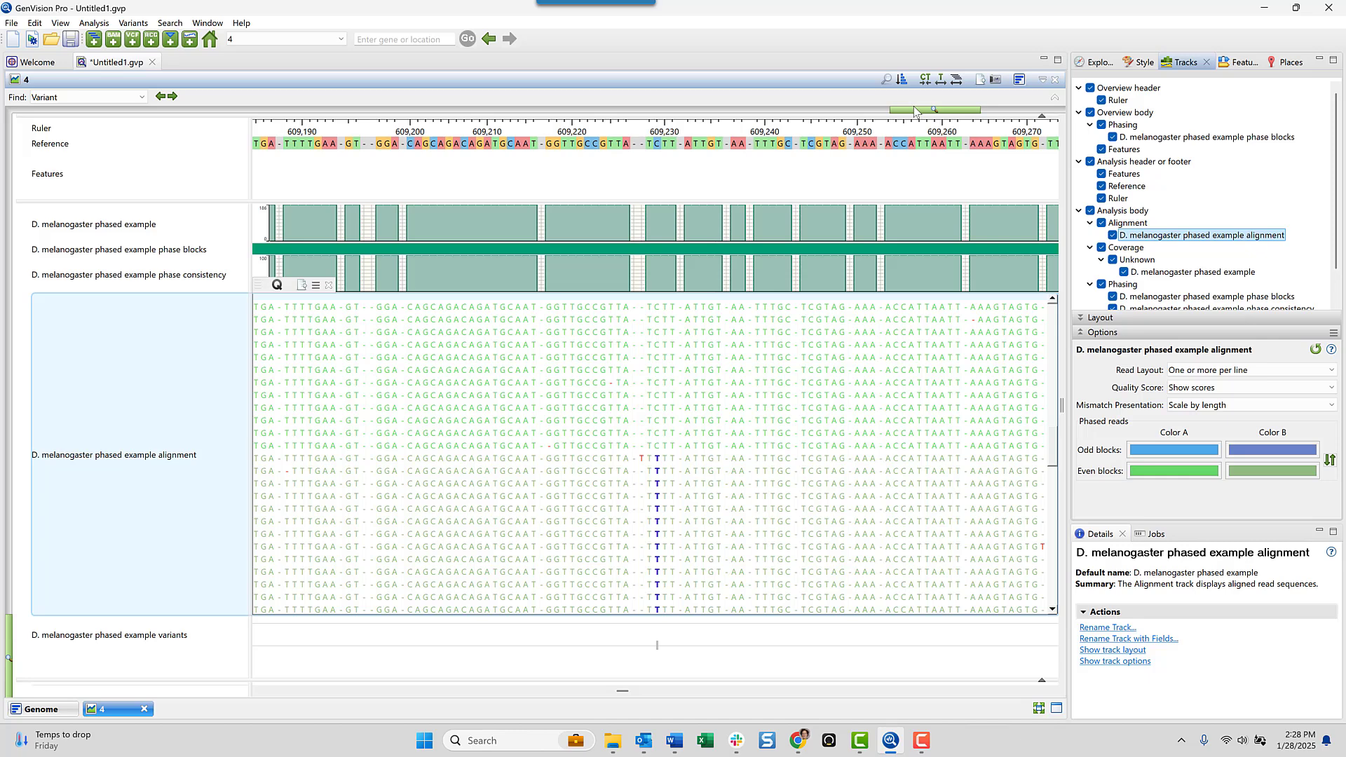
Step: View the chromosome 4 alignment at gene level around onecut and Eph, and across neighbouring phase blocks from about 200,000 to 1,000,000
drag(915, 110, 375, 140)
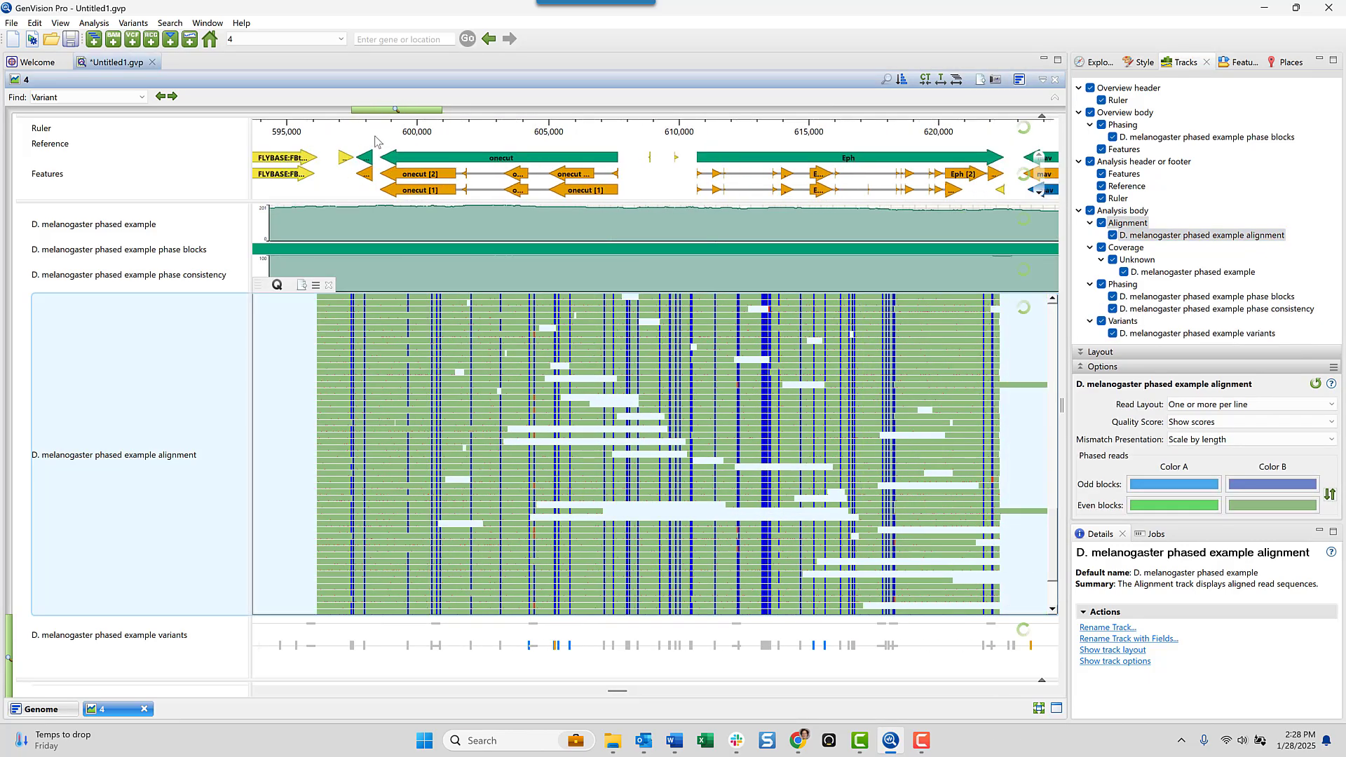
click(468, 204)
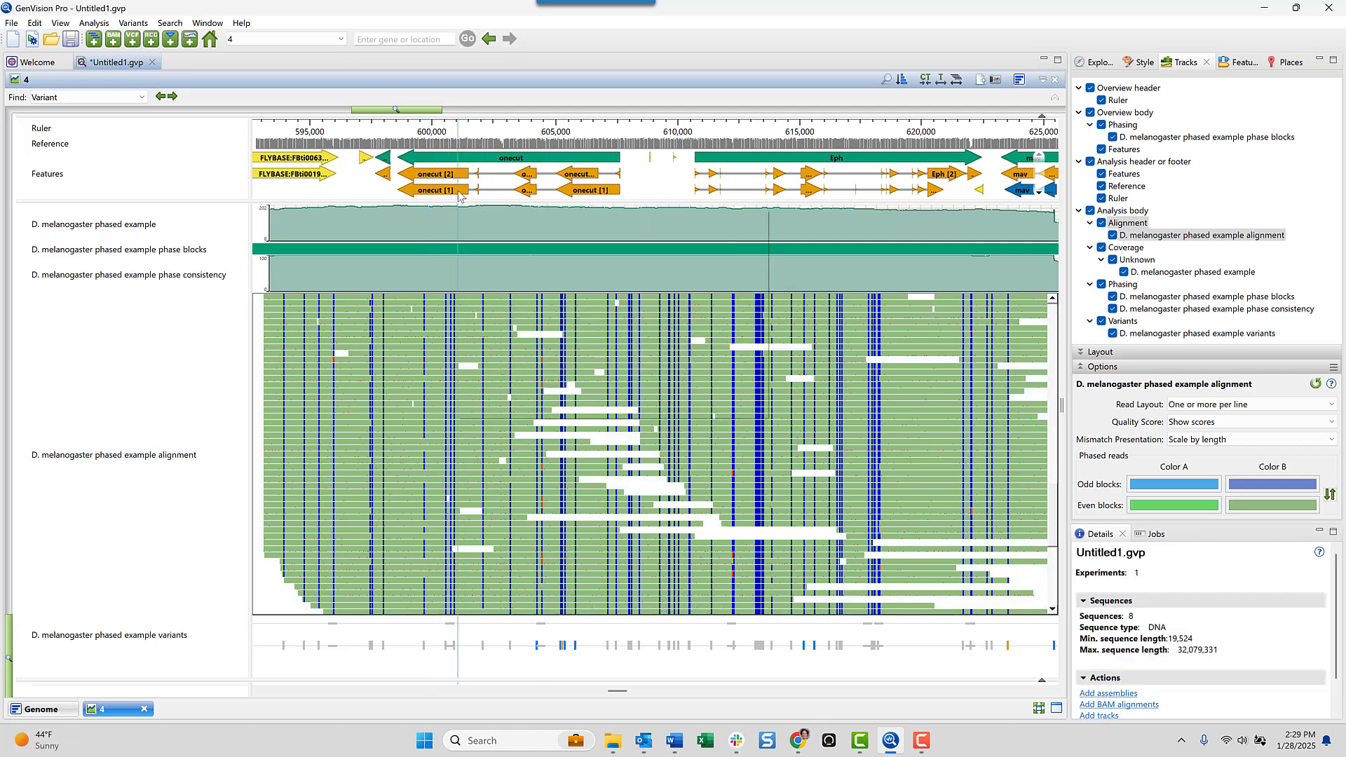
mouse_move(459, 195)
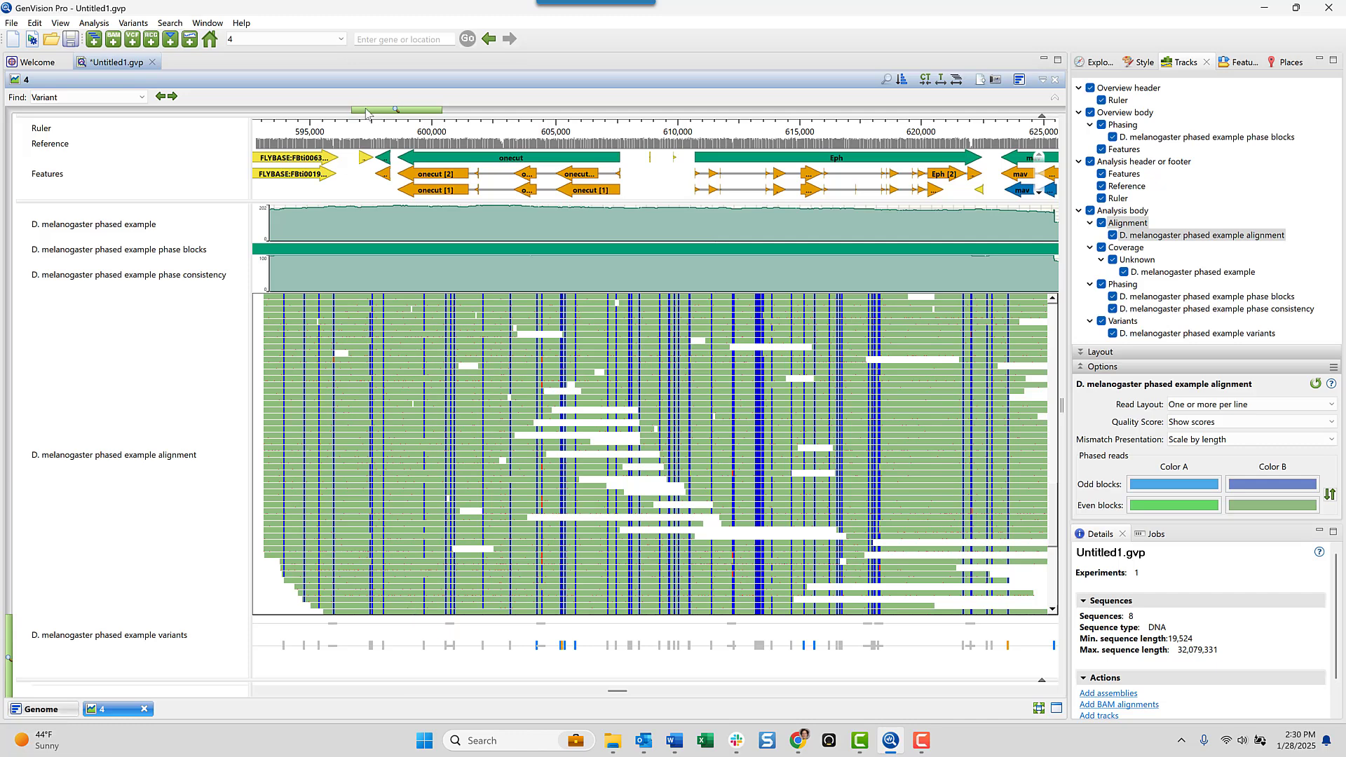
click(116, 117)
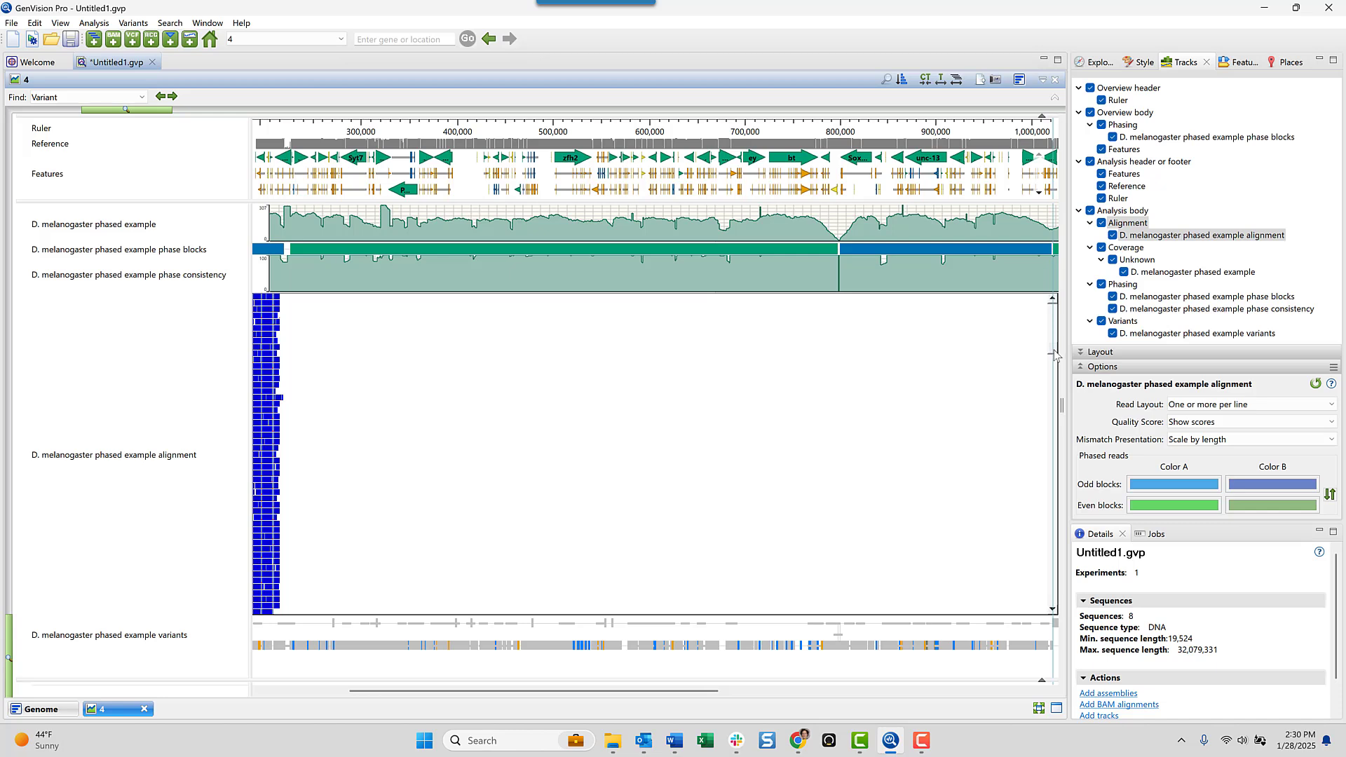
Step: Examine further reads in the chromosome 4 alignment across the neighbouring phase blocks
drag(1055, 354, 1060, 362)
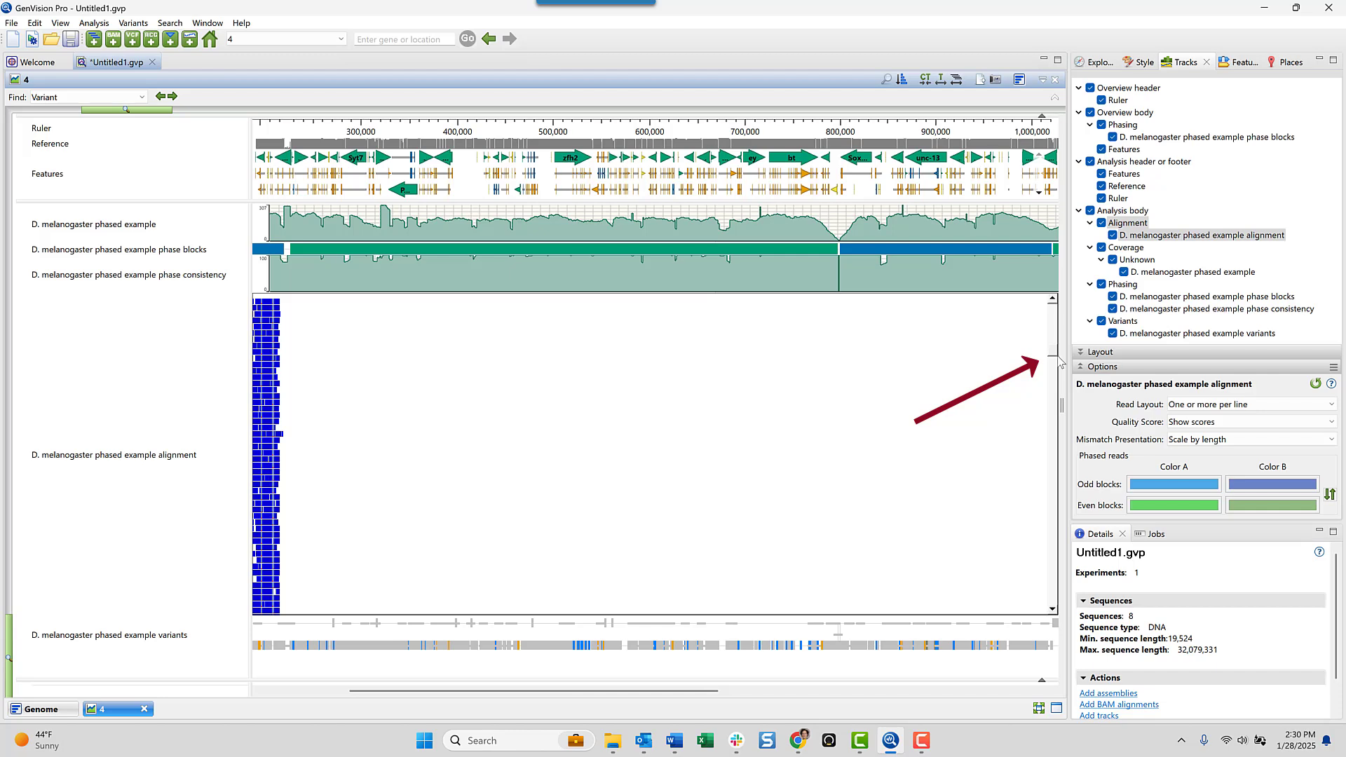
click(1060, 362)
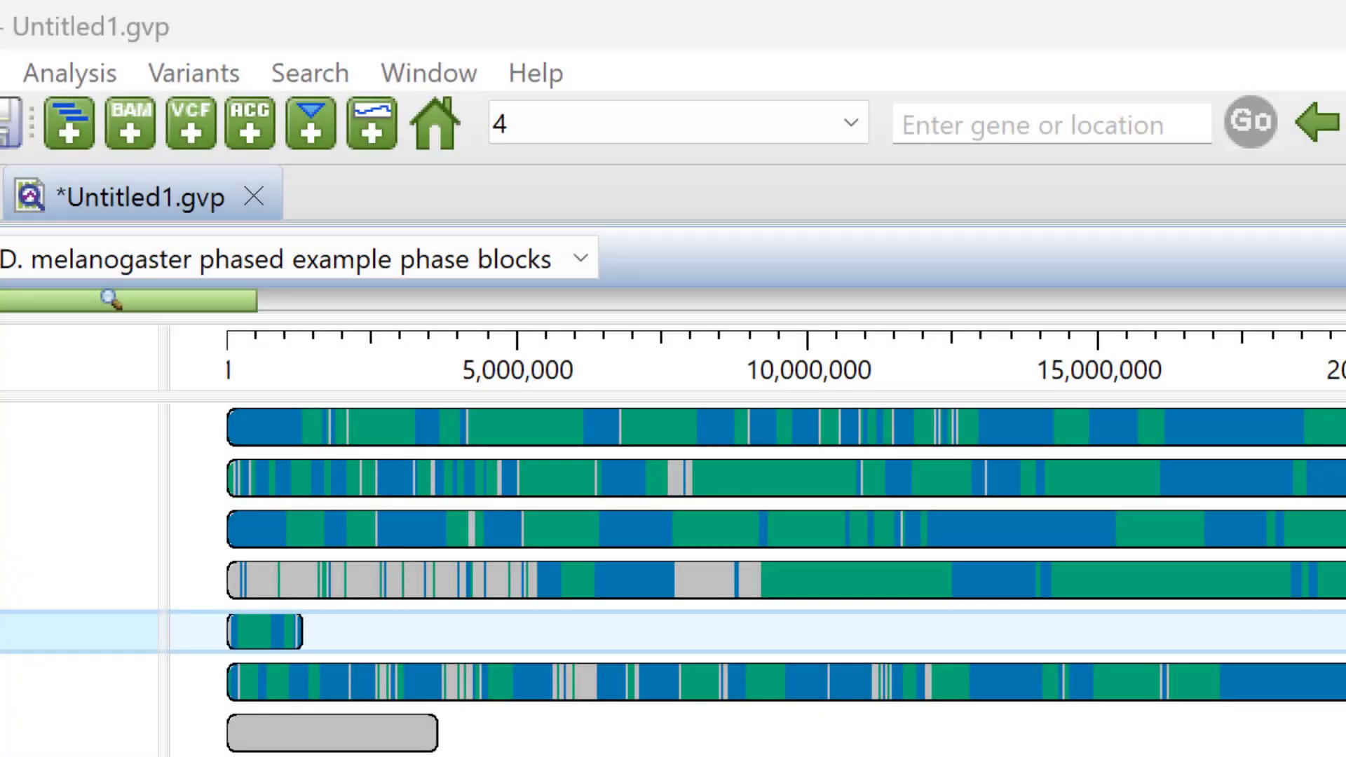
Step: Show the variant table with the default filter for the D. melanogaster phased example
click(199, 70)
mouse_move(221, 130)
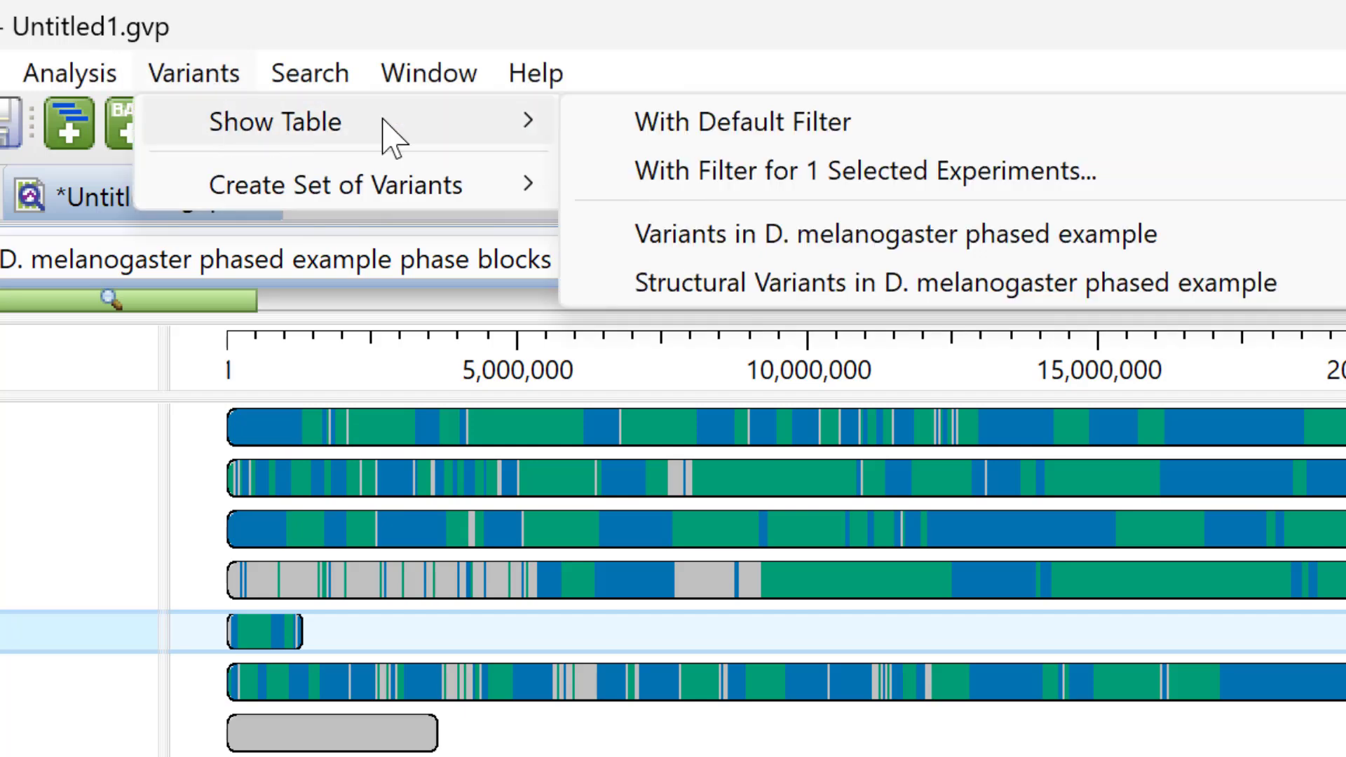
click(764, 130)
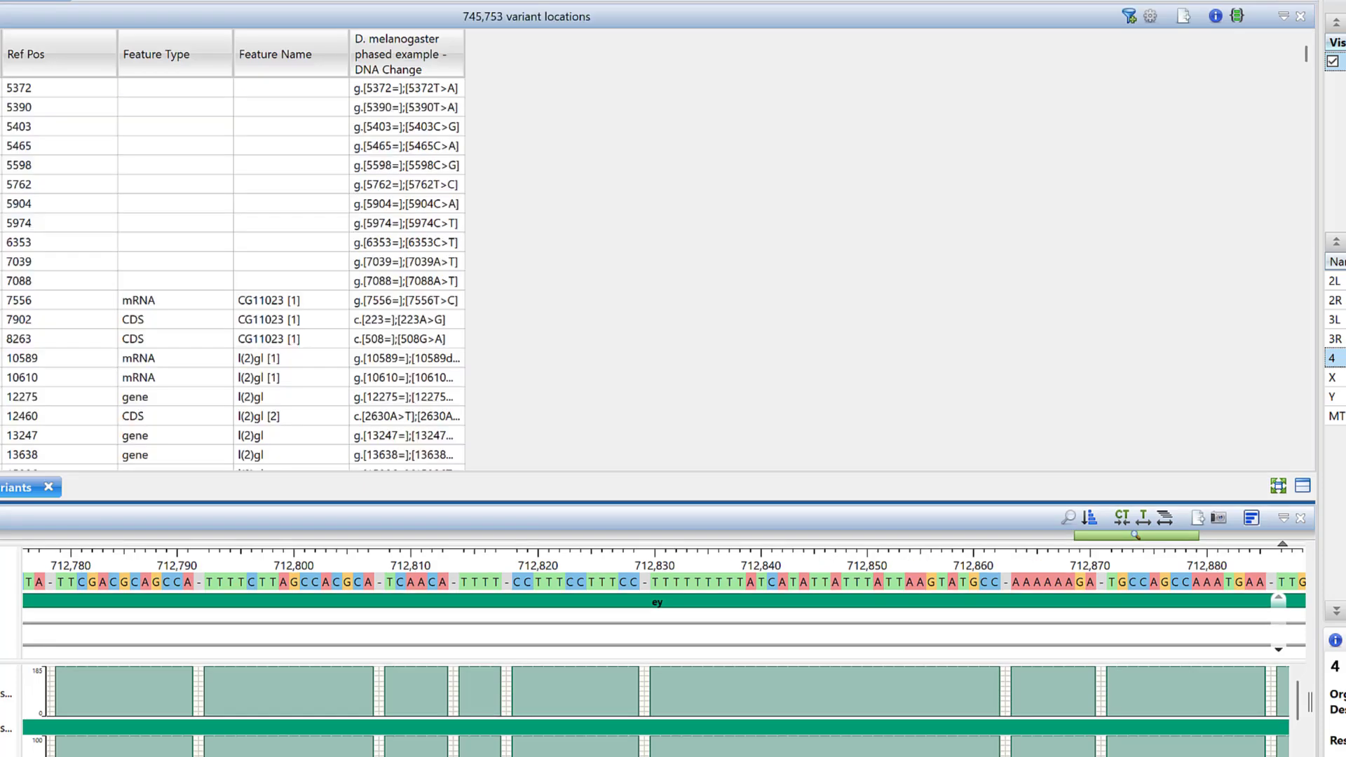
Step: Add the assembly variant info columns Phase Block, Phase Consistency and Phased Bases to the variant table
click(1150, 17)
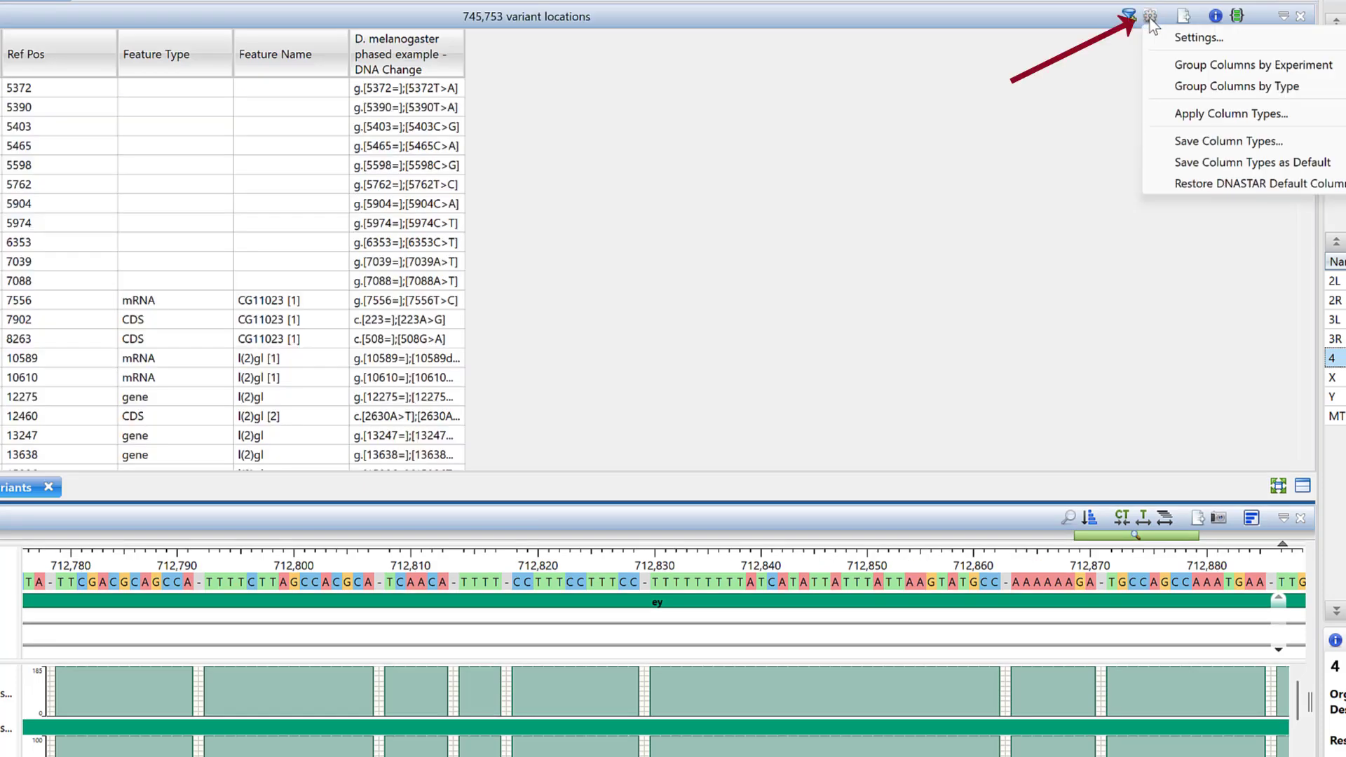
click(1194, 40)
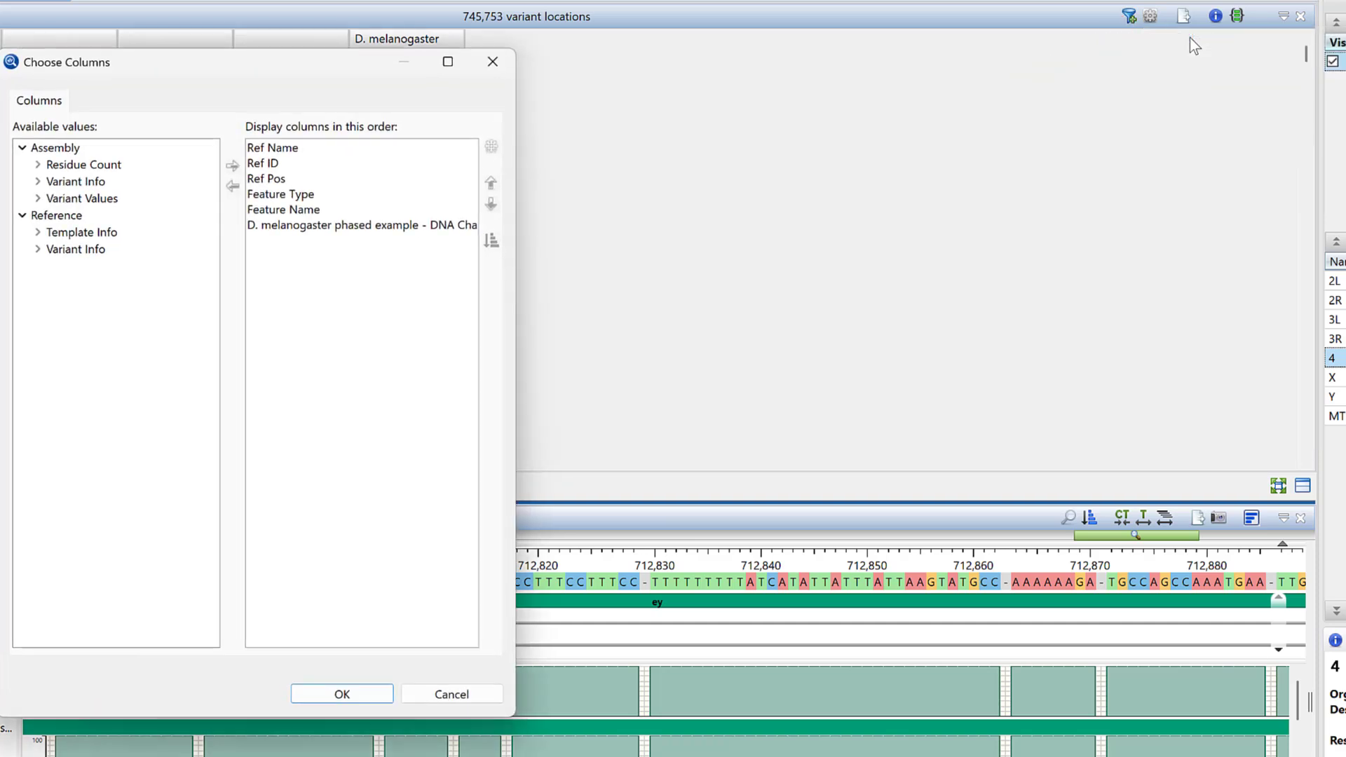
click(37, 182)
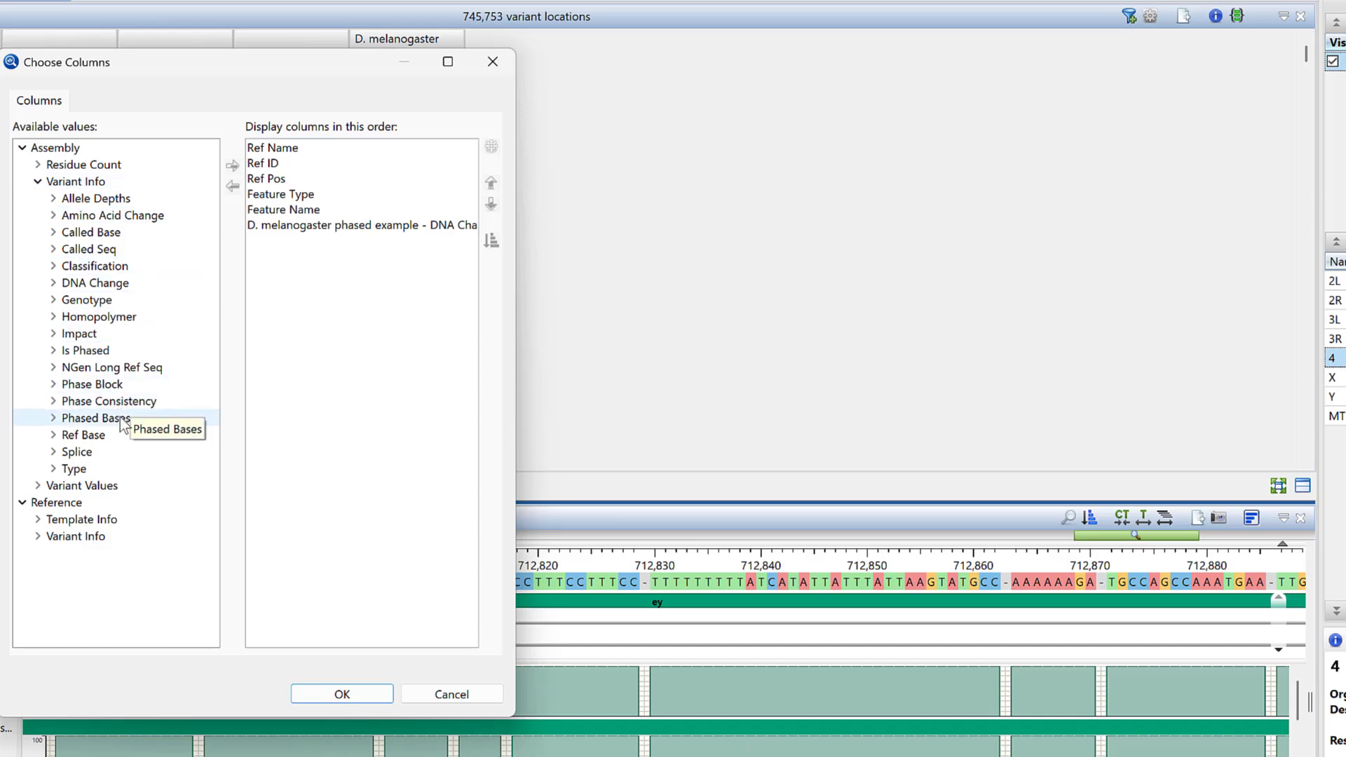
click(98, 385)
shift+click(105, 401)
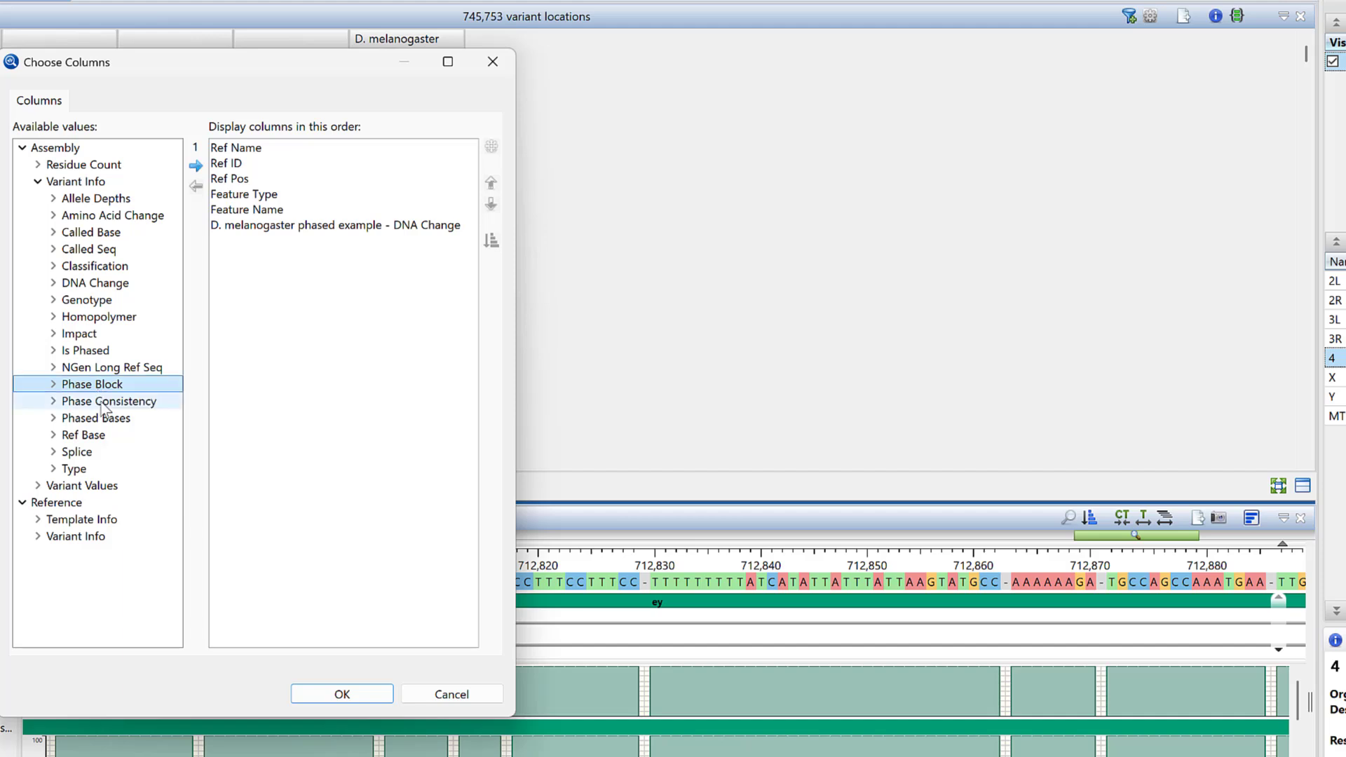
shift+click(105, 418)
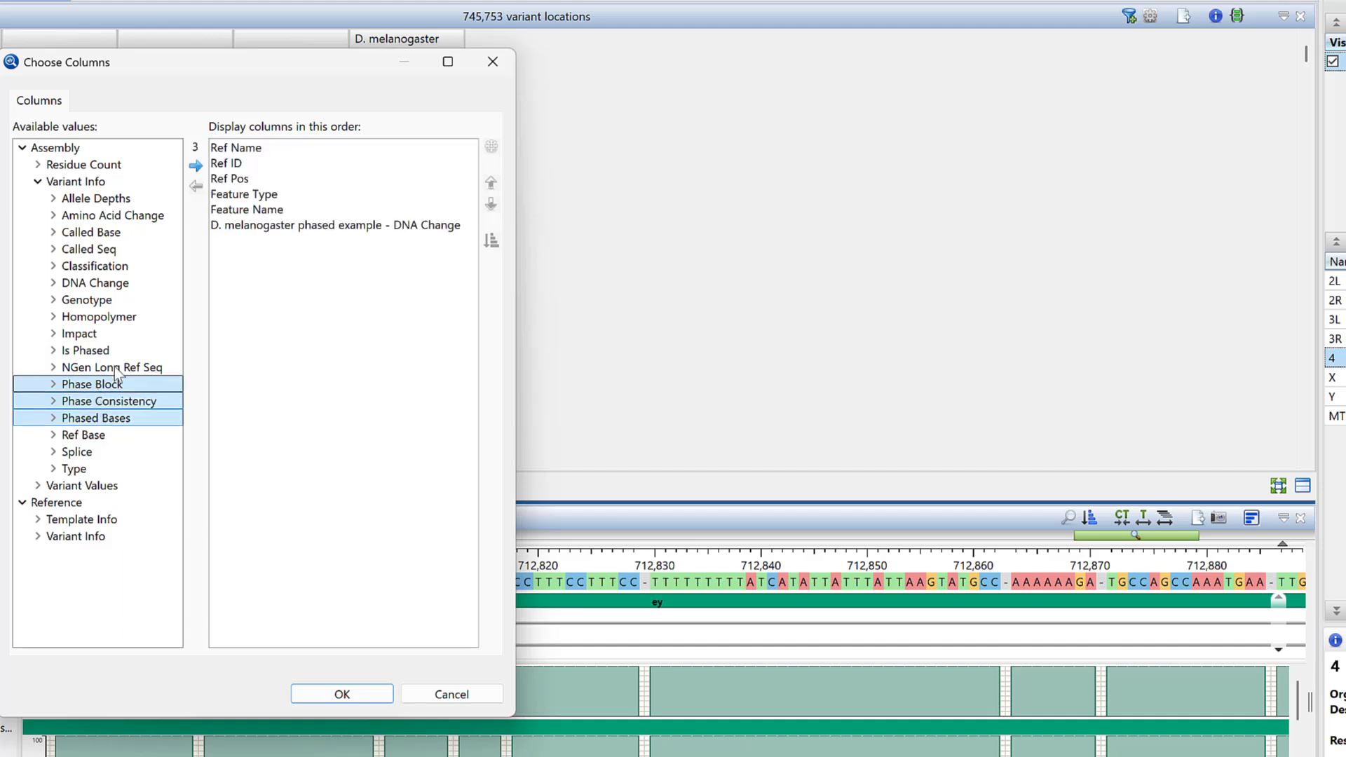
click(196, 165)
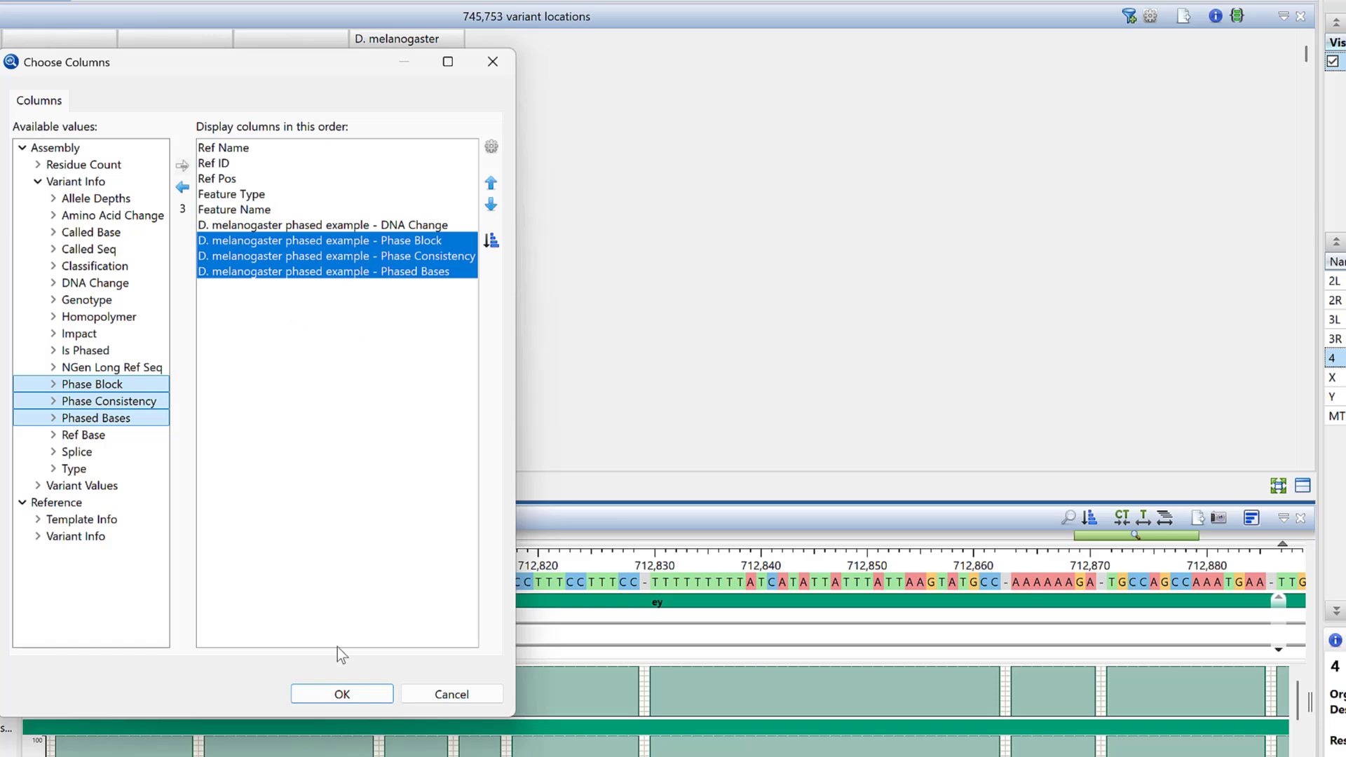
click(341, 694)
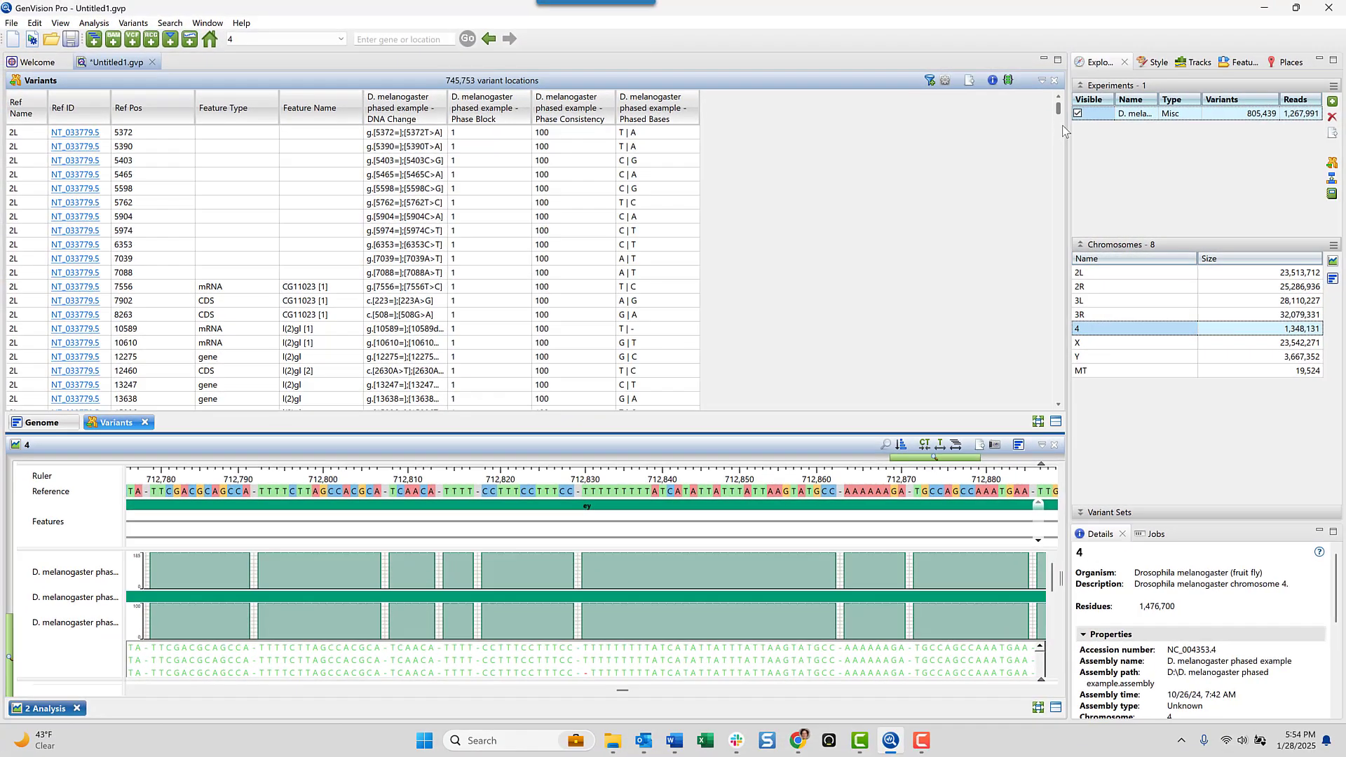
Step: Find the variant at reference position 11058079 in the luna gene on chromosome 2R and select it in the variant table
drag(1306, 53, 1314, 96)
drag(1065, 143, 1069, 189)
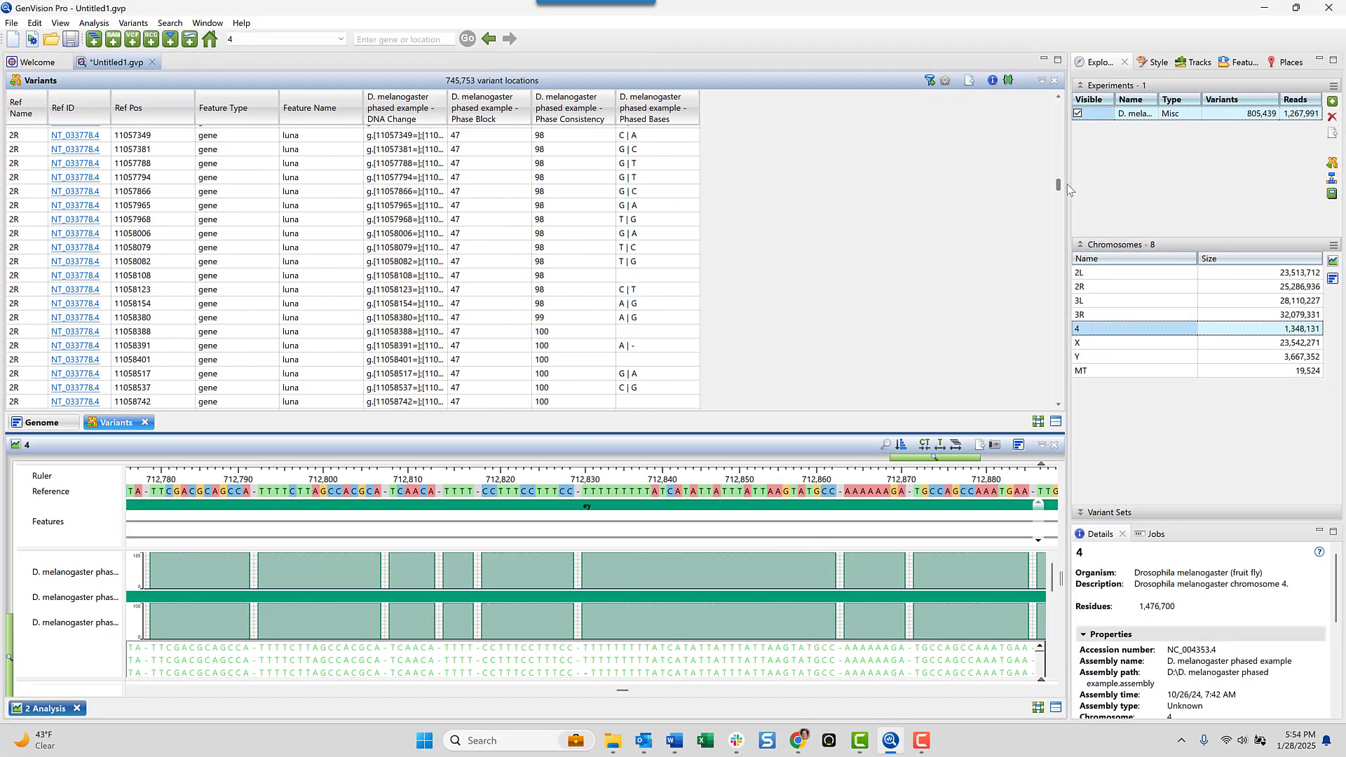
click(483, 249)
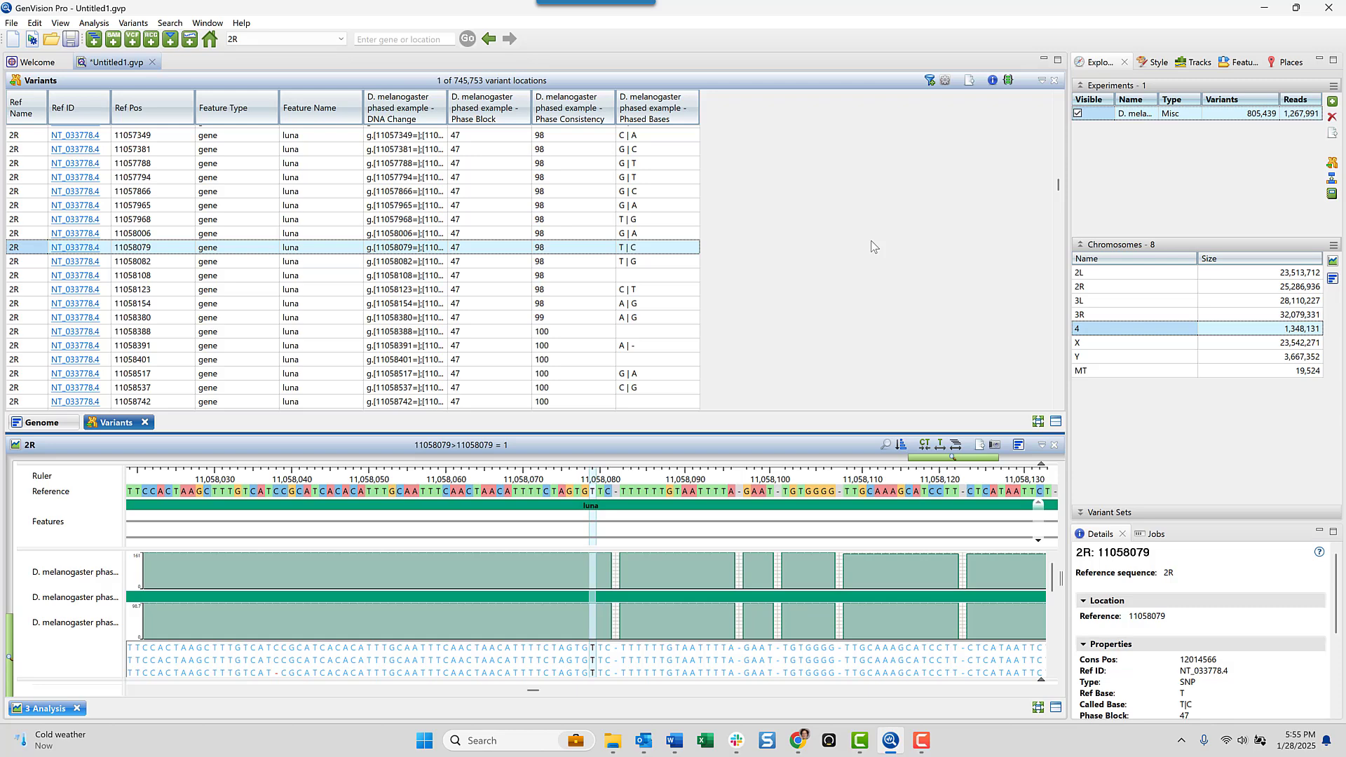
Step: Change the window layout to One for the 2R analysis view and compare both haplotypes' phased reads at position 11058079
click(1056, 707)
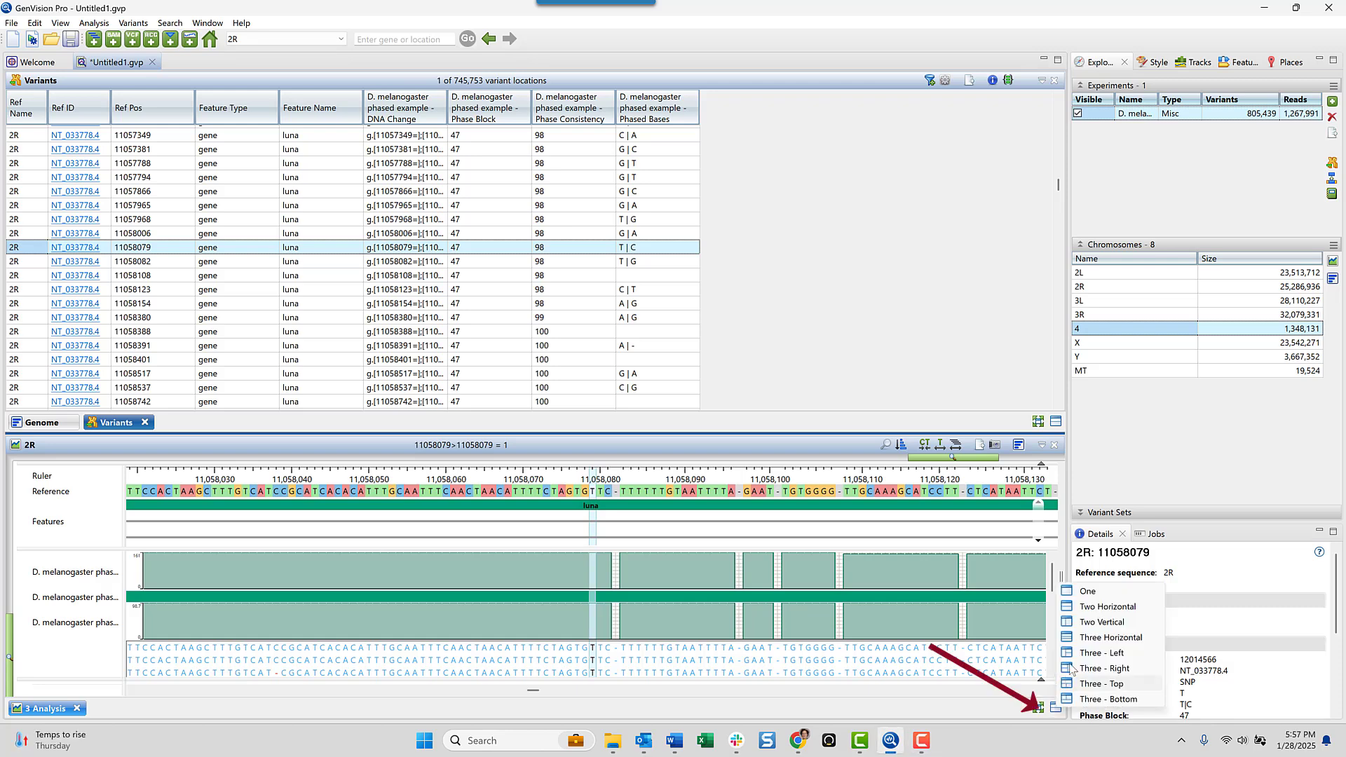
click(1088, 591)
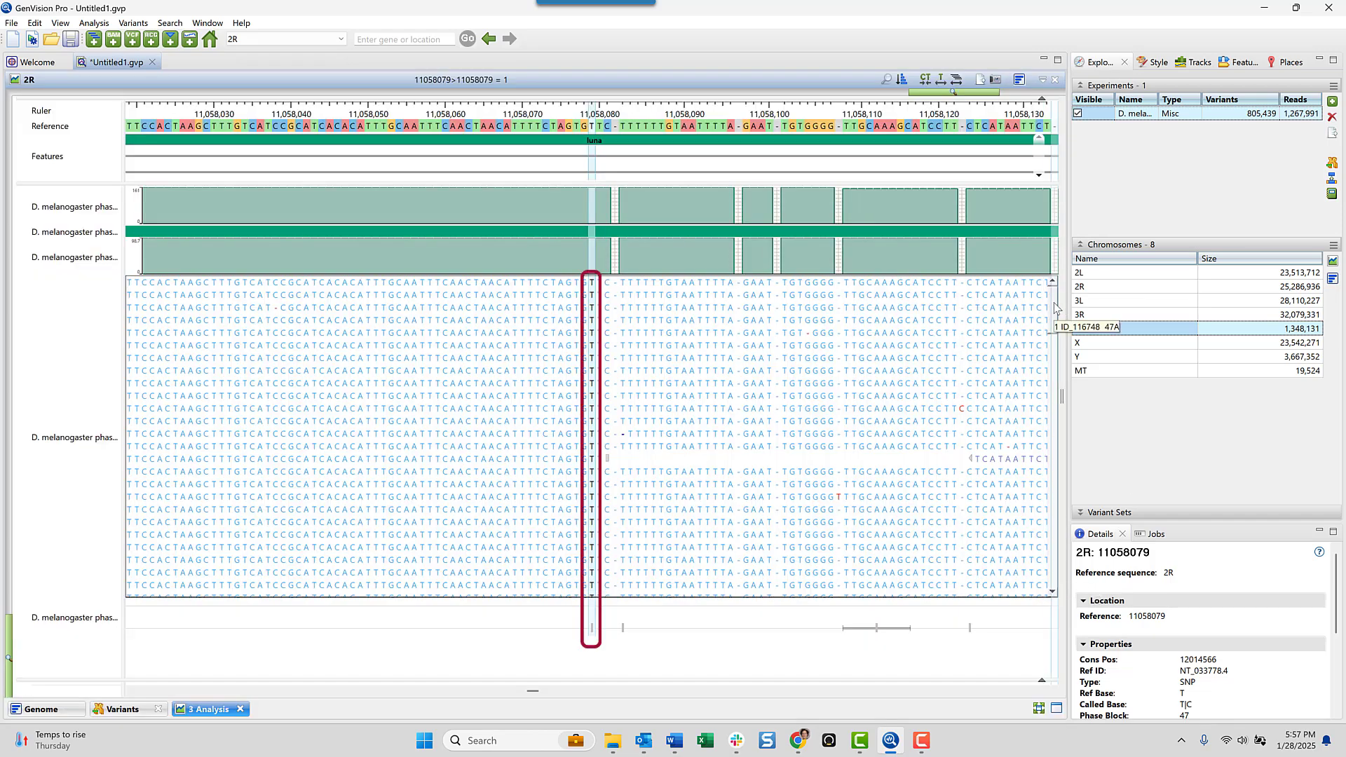
scroll(1056, 311, down, 5)
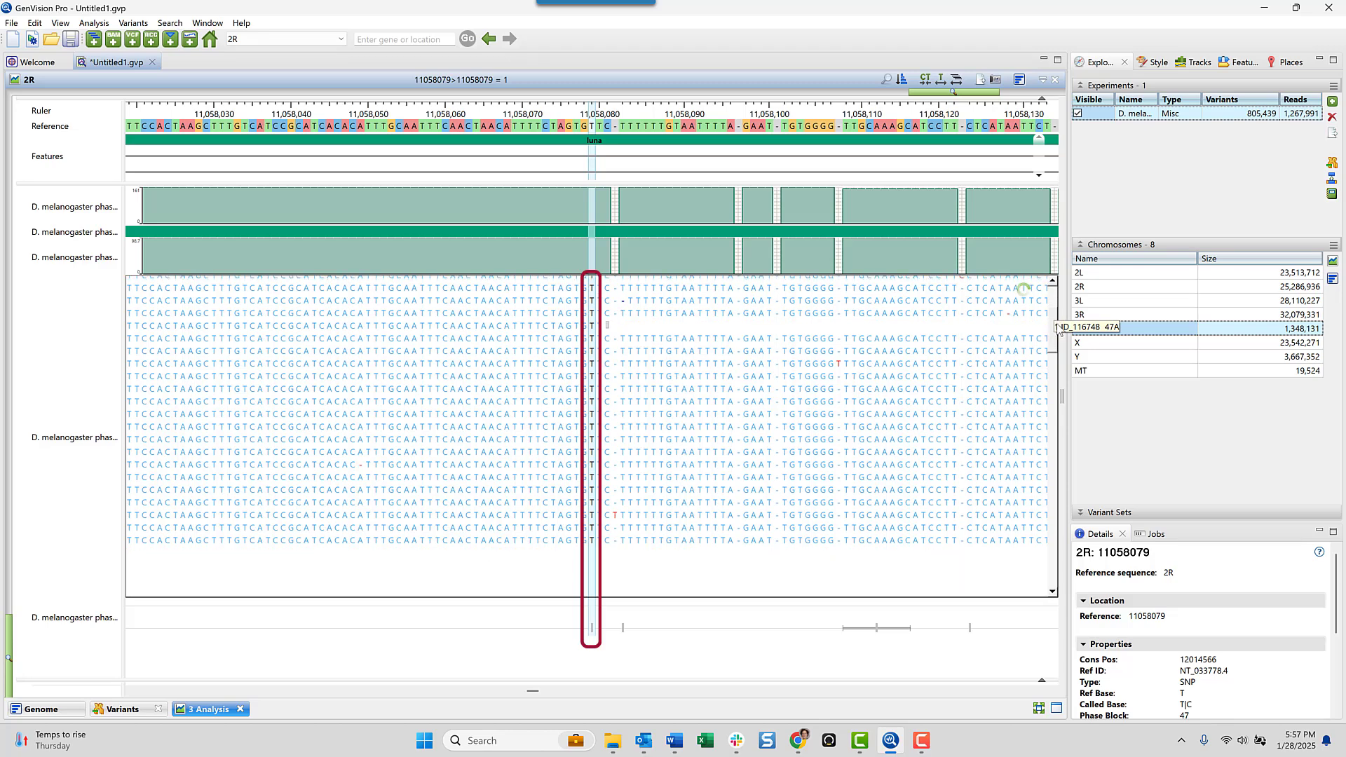
scroll(1060, 358, down, 5)
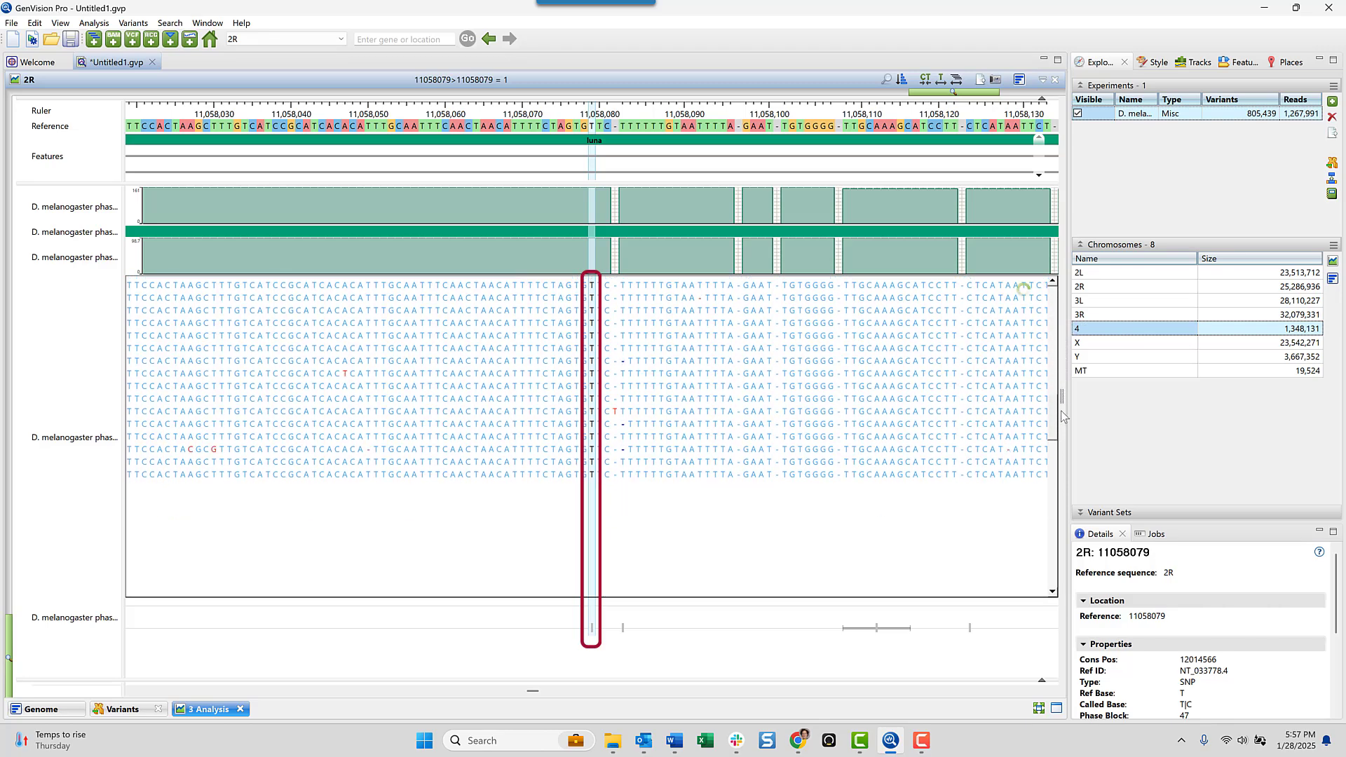
scroll(1062, 455, down, 2)
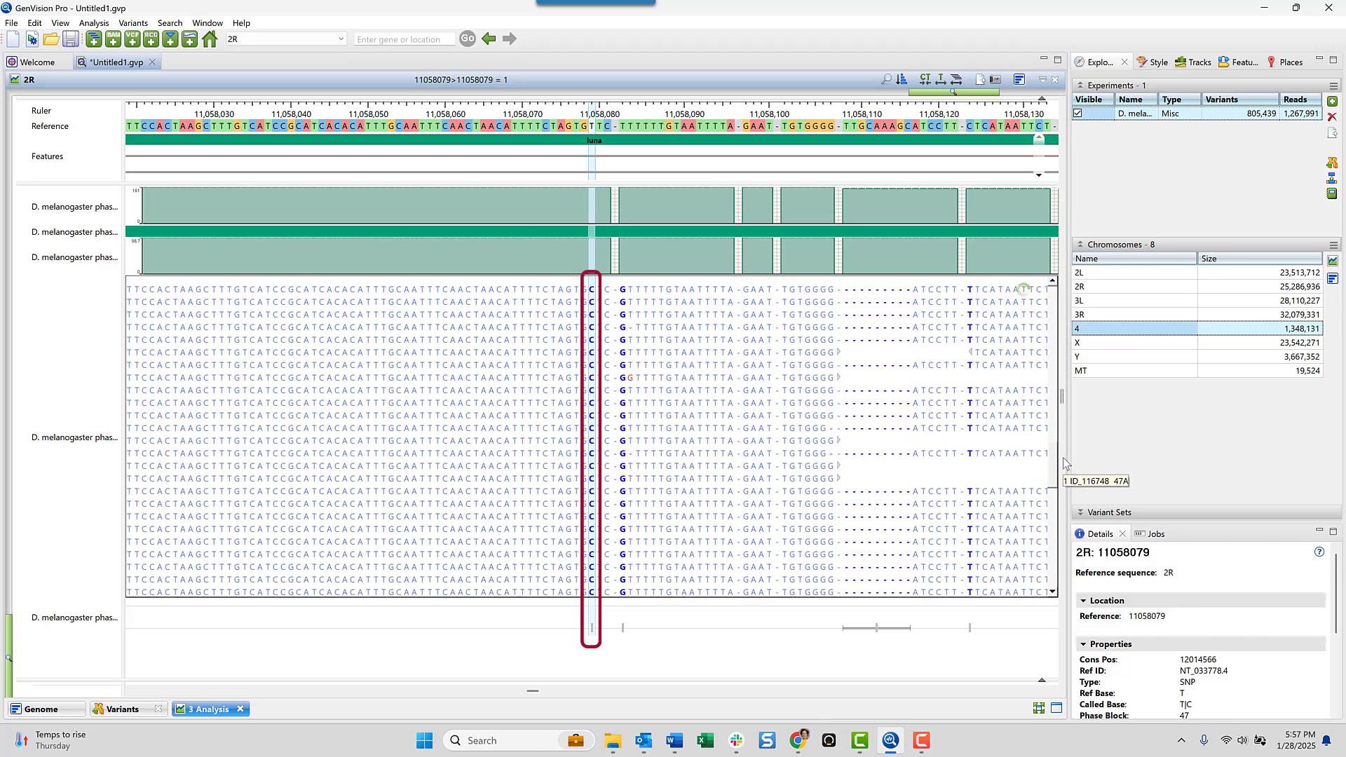